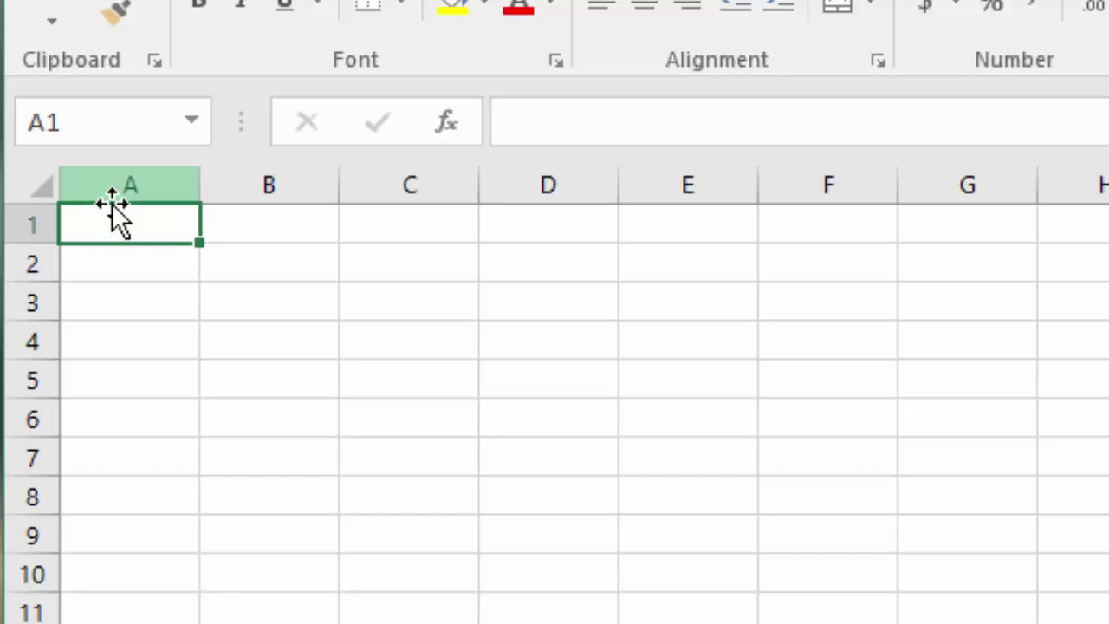
Step: Label cell A1 as dr and enter its value 1000000 in B1
type("dr")
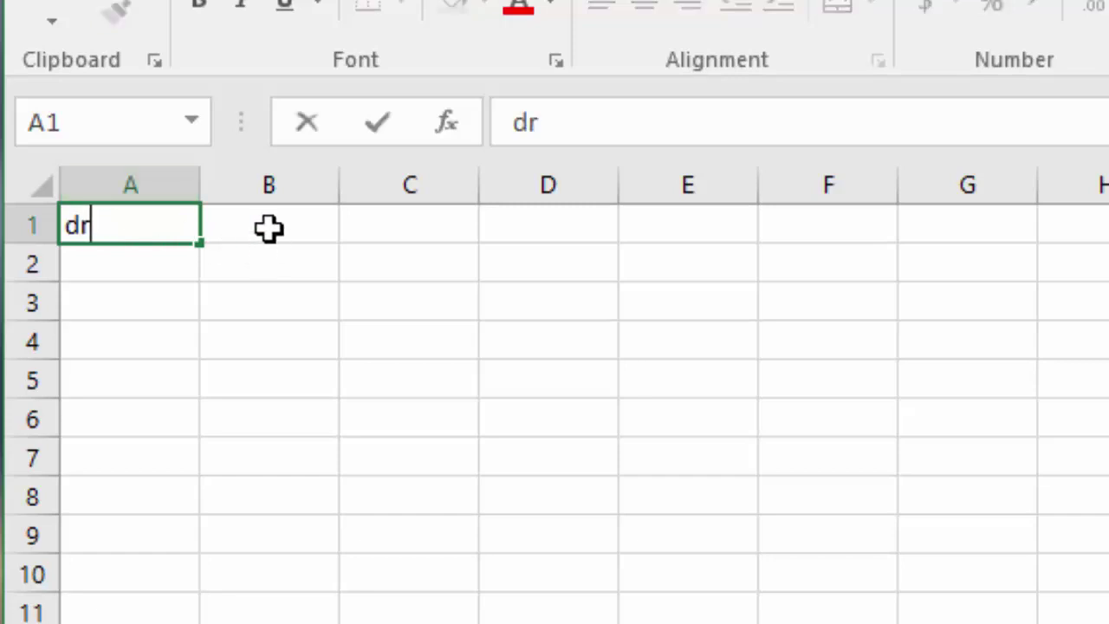
left_click(268, 228)
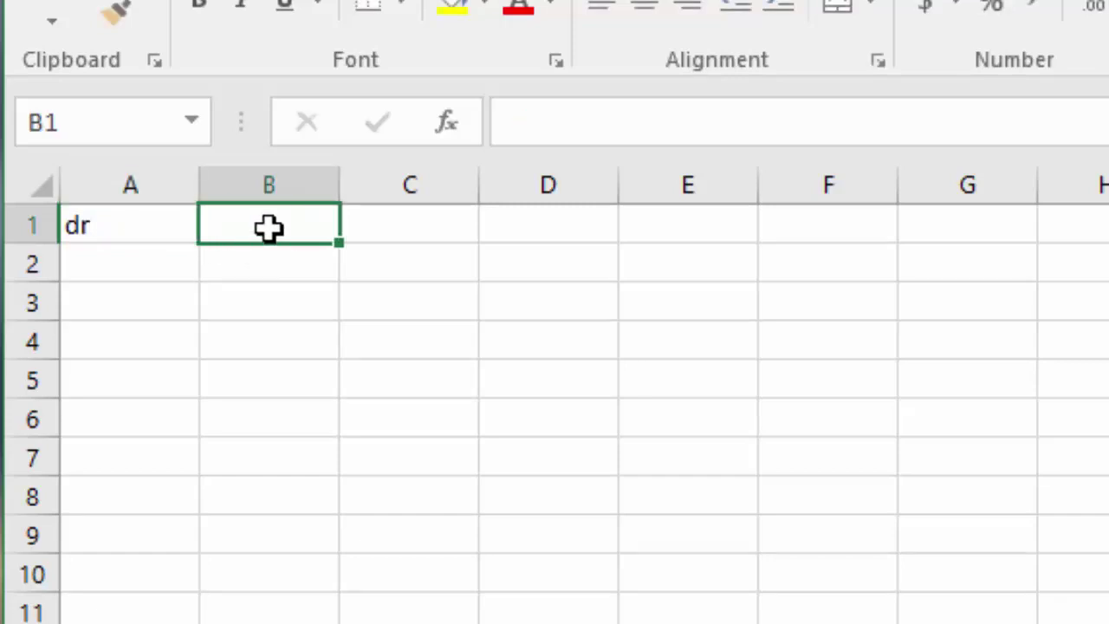
type("100000")
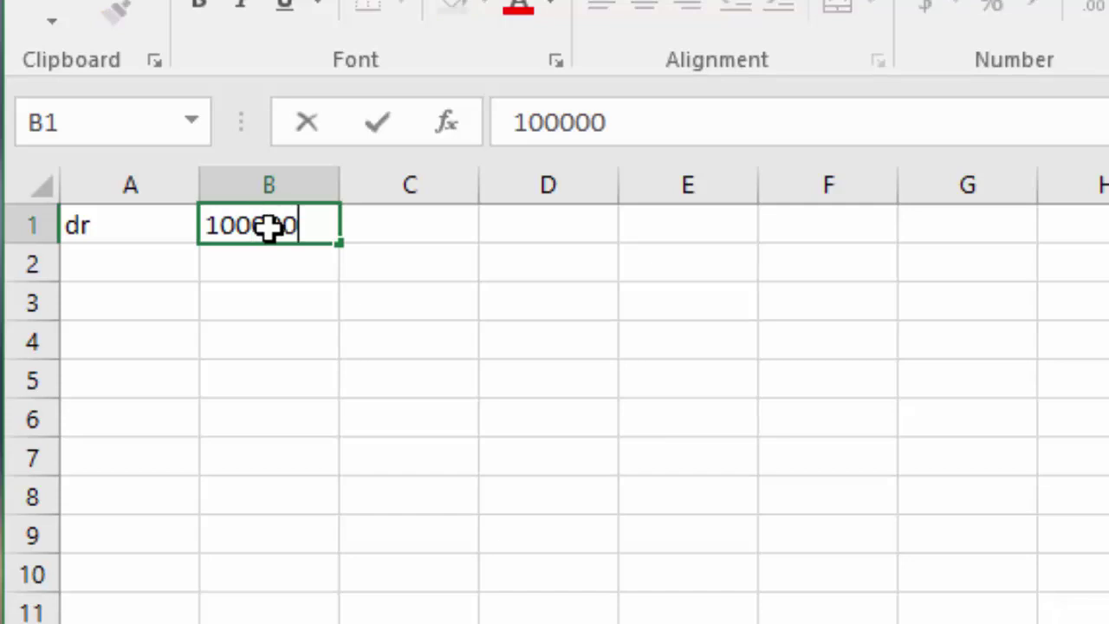
type("0")
left_click(402, 229)
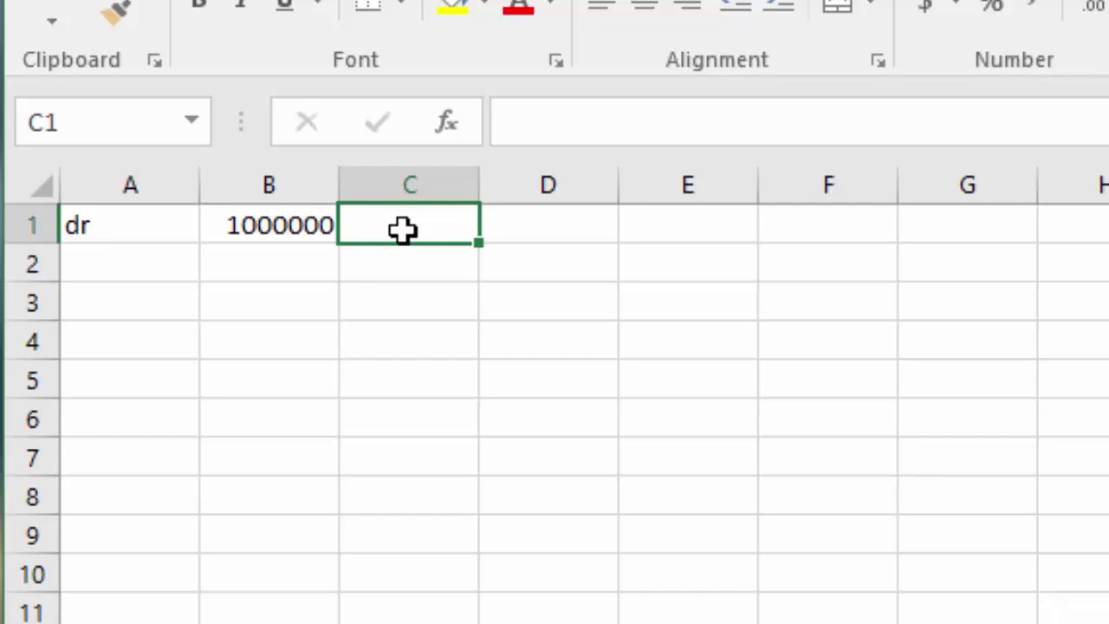
Step: Set up row 3 headers R, Tension and dT in columns A to C, with starting values of 0 for R and Tension in row 4
left_click(141, 309)
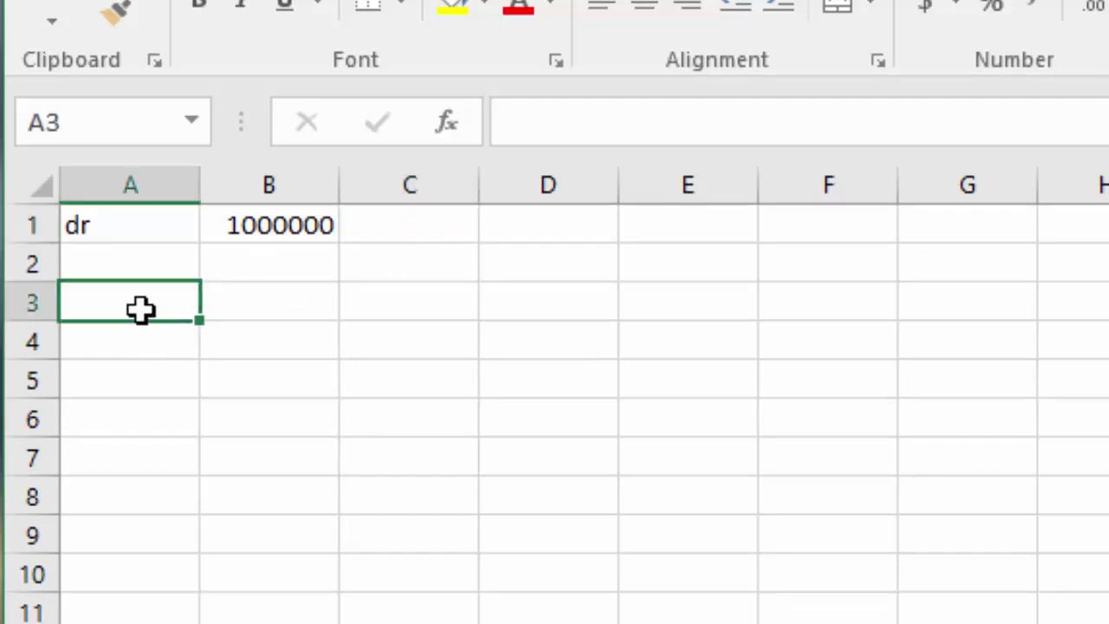
type("R")
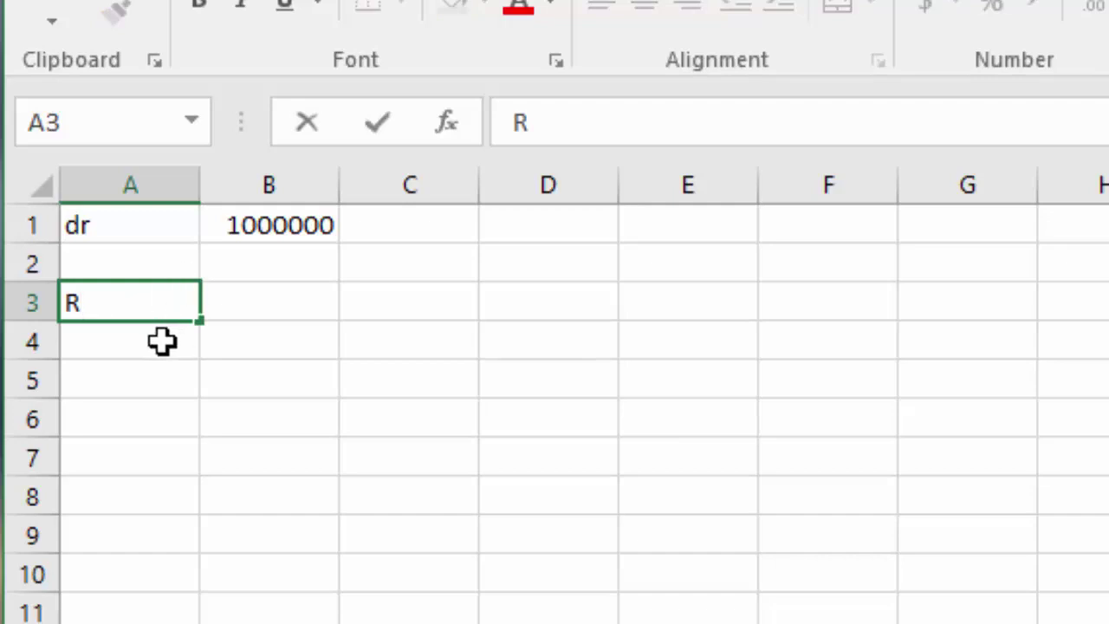
key("Return")
type("0")
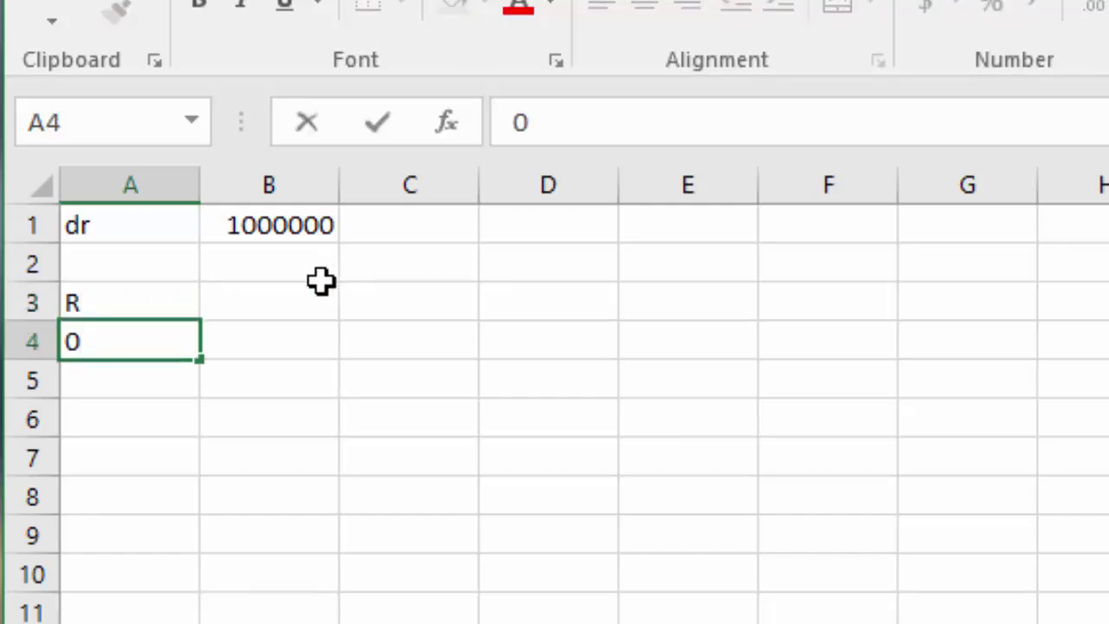
left_click(297, 301)
type("Tension")
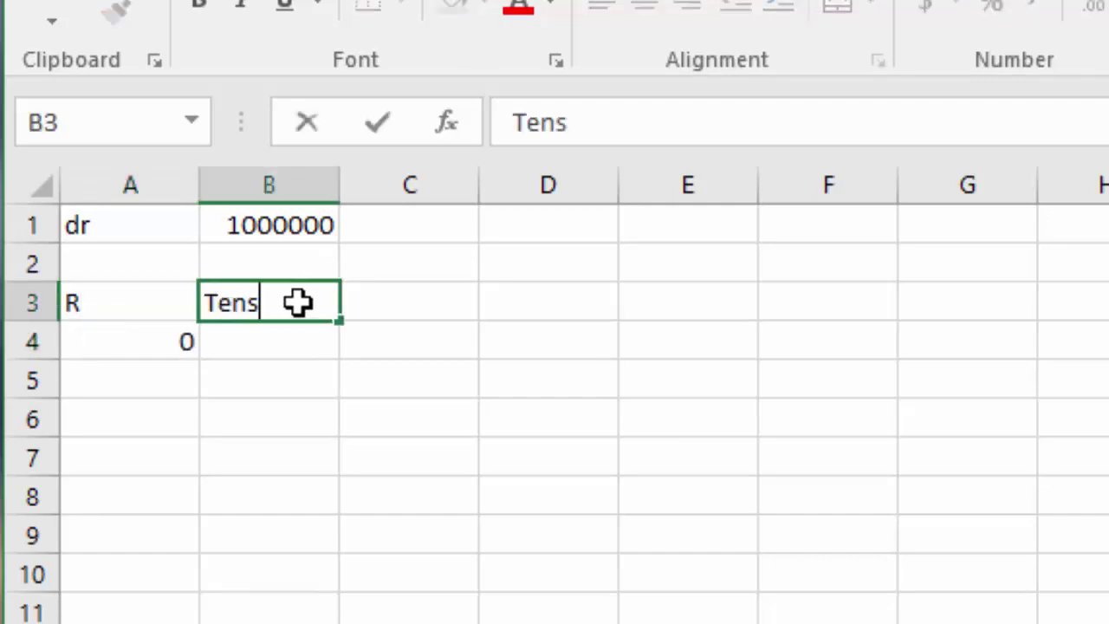
left_click(287, 343)
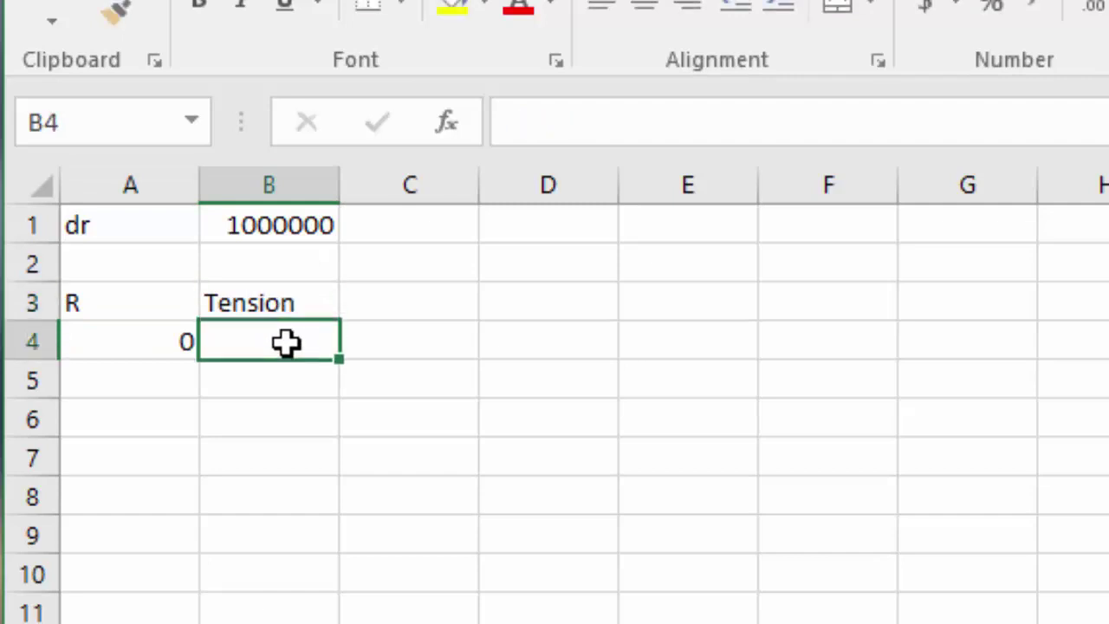
type("0")
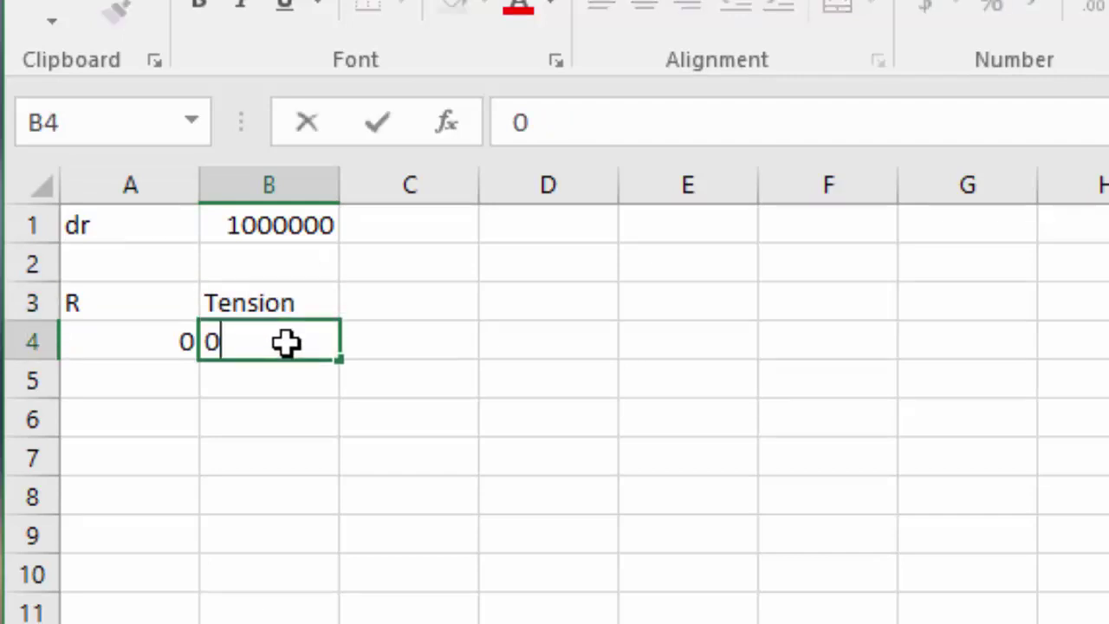
left_click(378, 304)
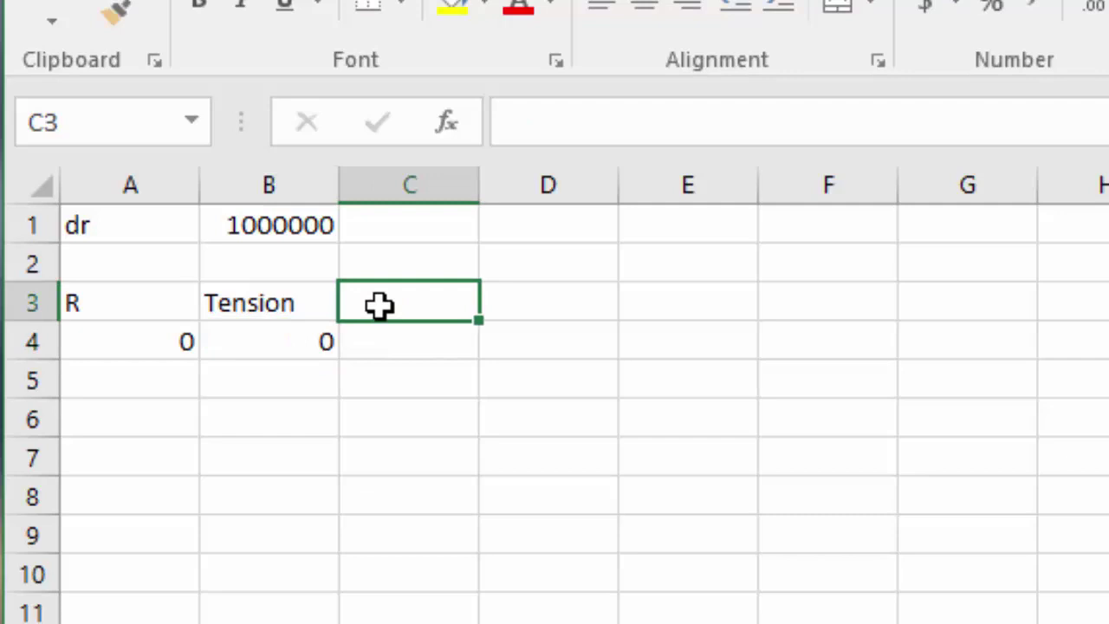
type("dT")
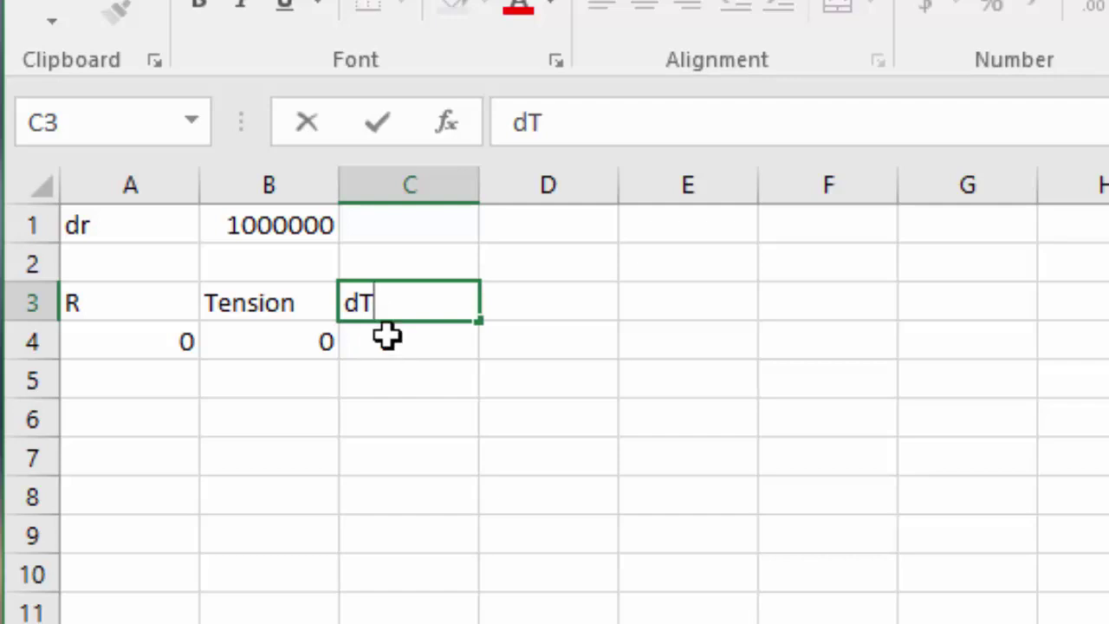
Step: Add a density label in C1 and enter its value 1540 in D1
left_click(398, 227)
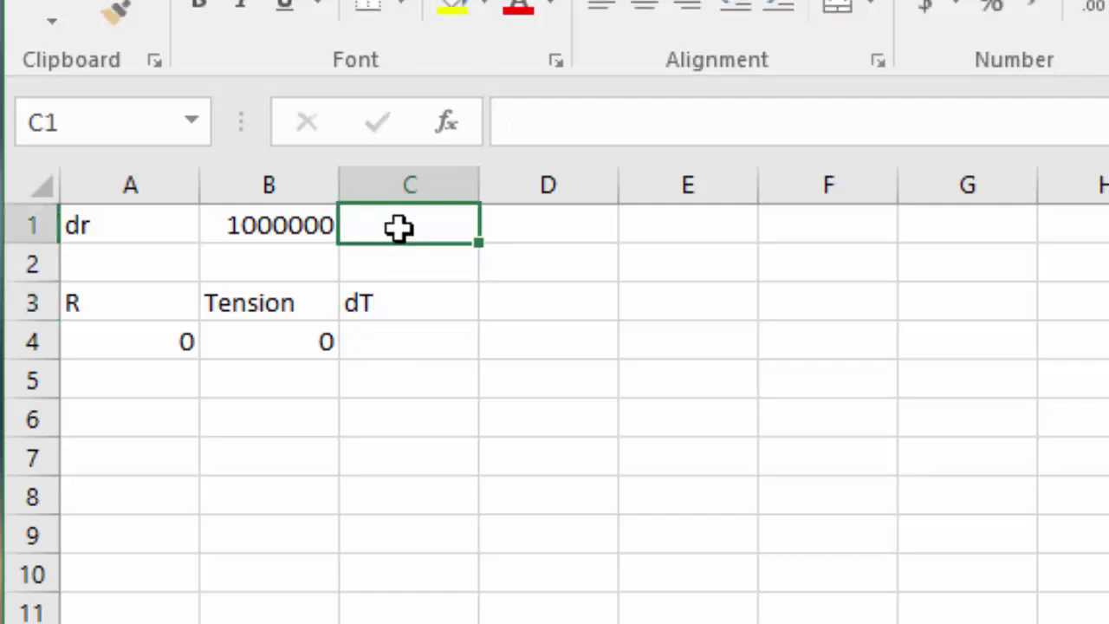
type("density")
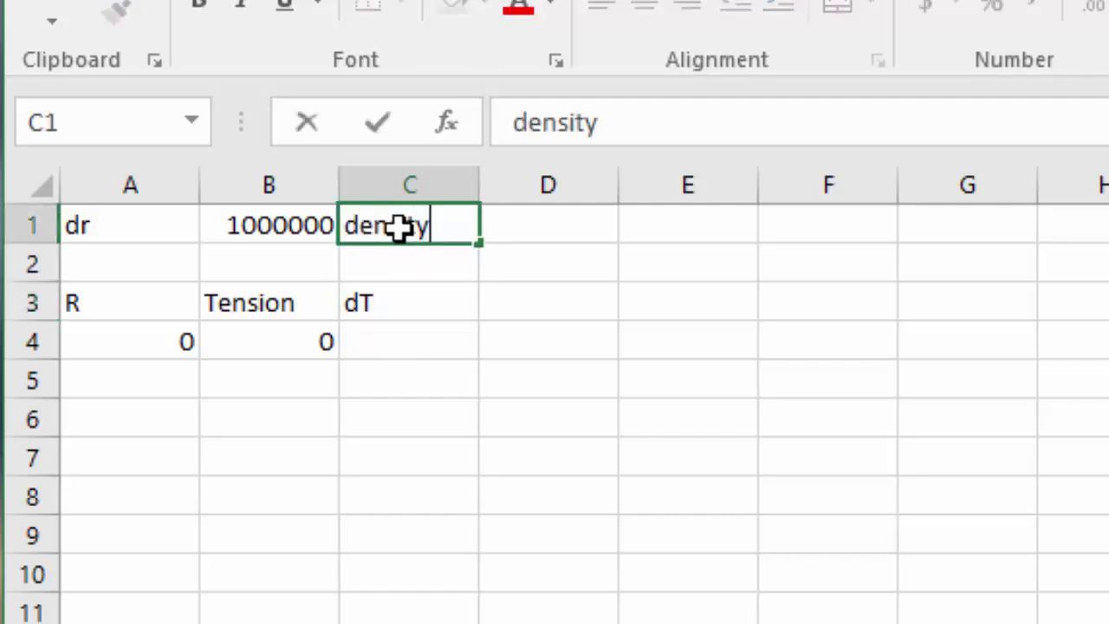
left_click(529, 226)
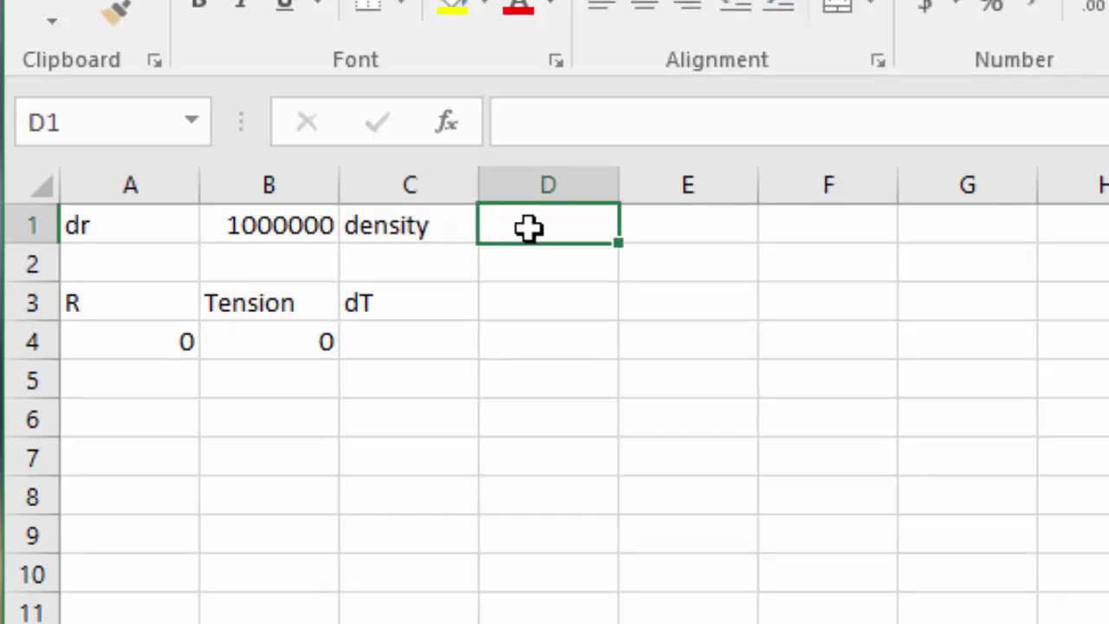
type("15400")
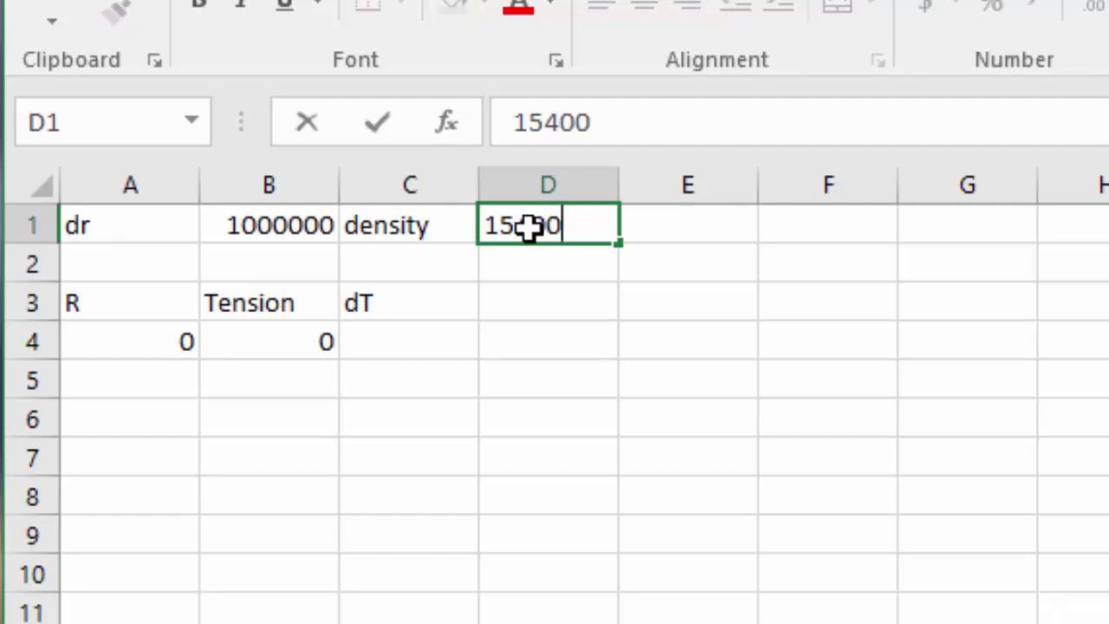
key("BackSpace")
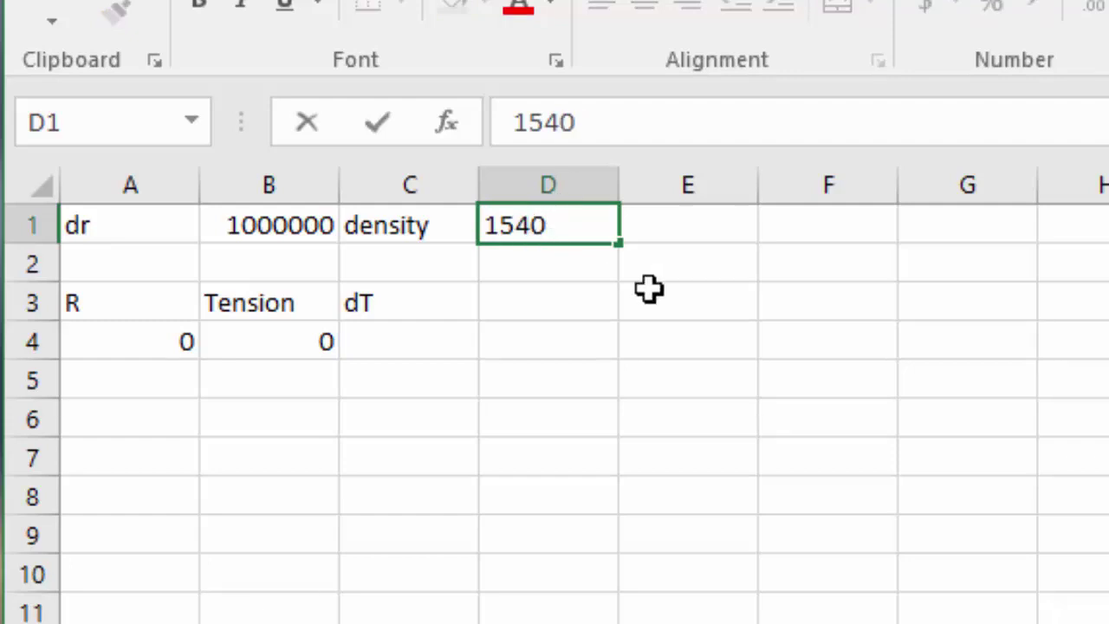
Step: Add the label M earth in E1 and enter its value 5.97e24 in F1
left_click(692, 227)
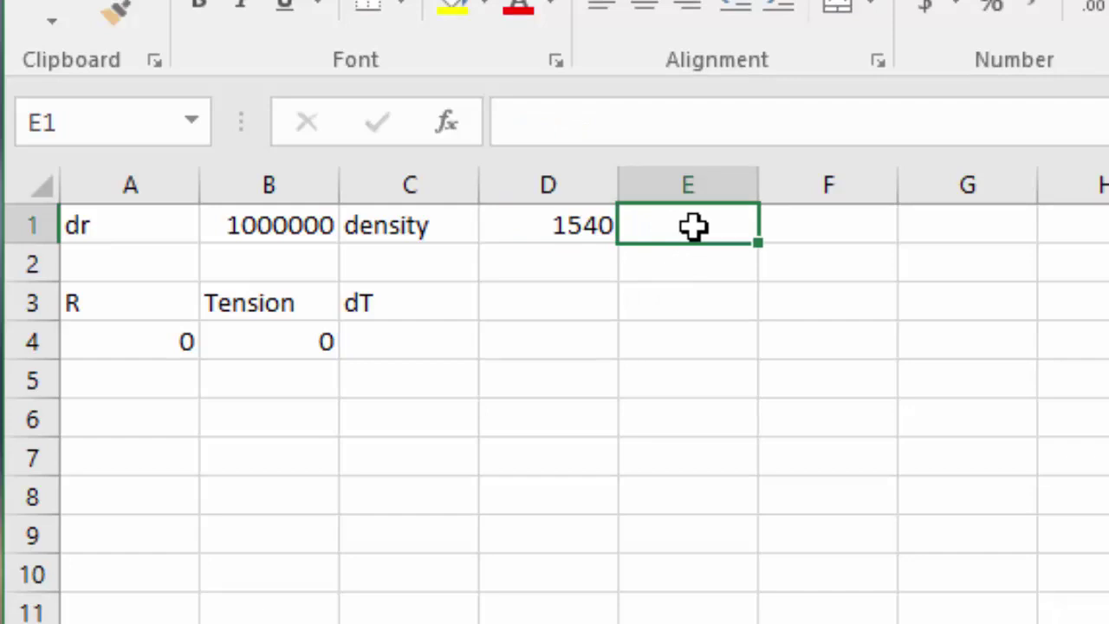
type("M earth")
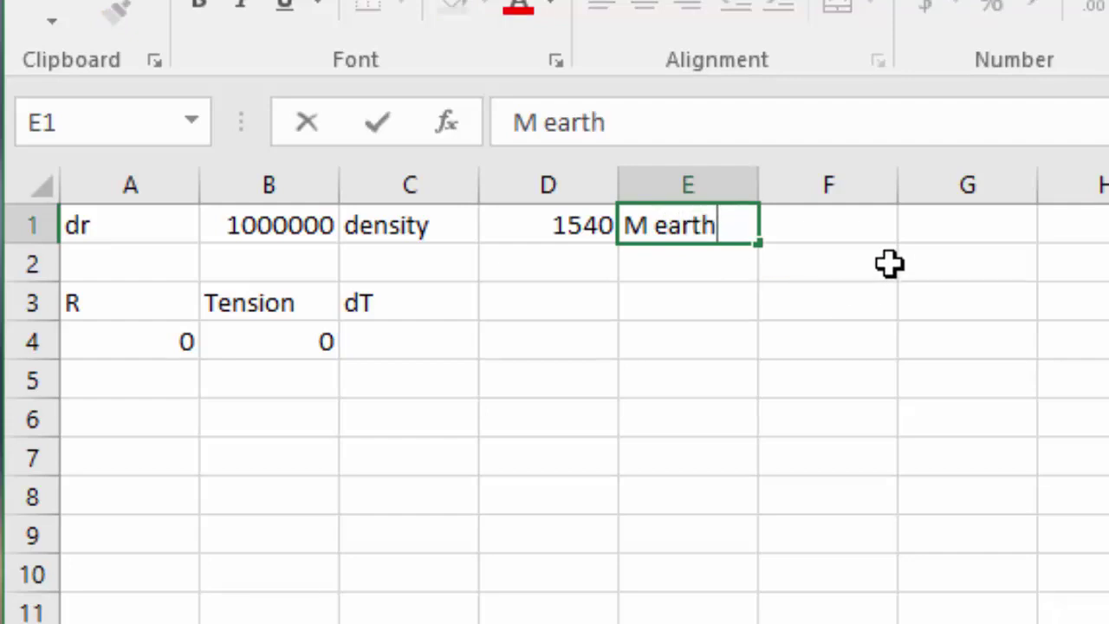
left_click(849, 226)
type("5.")
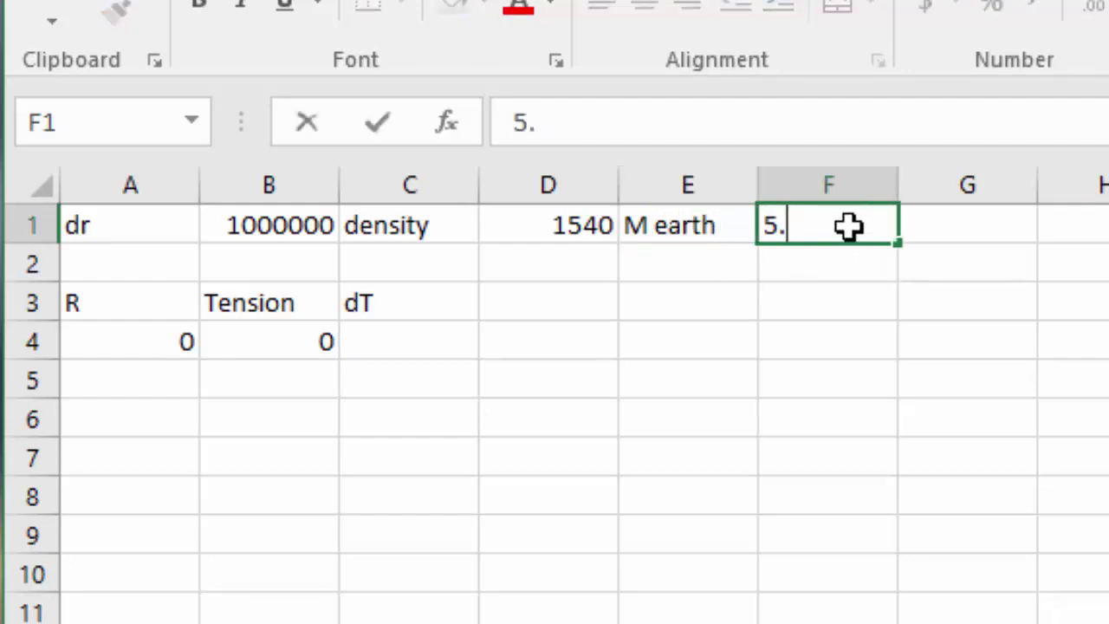
type("97e")
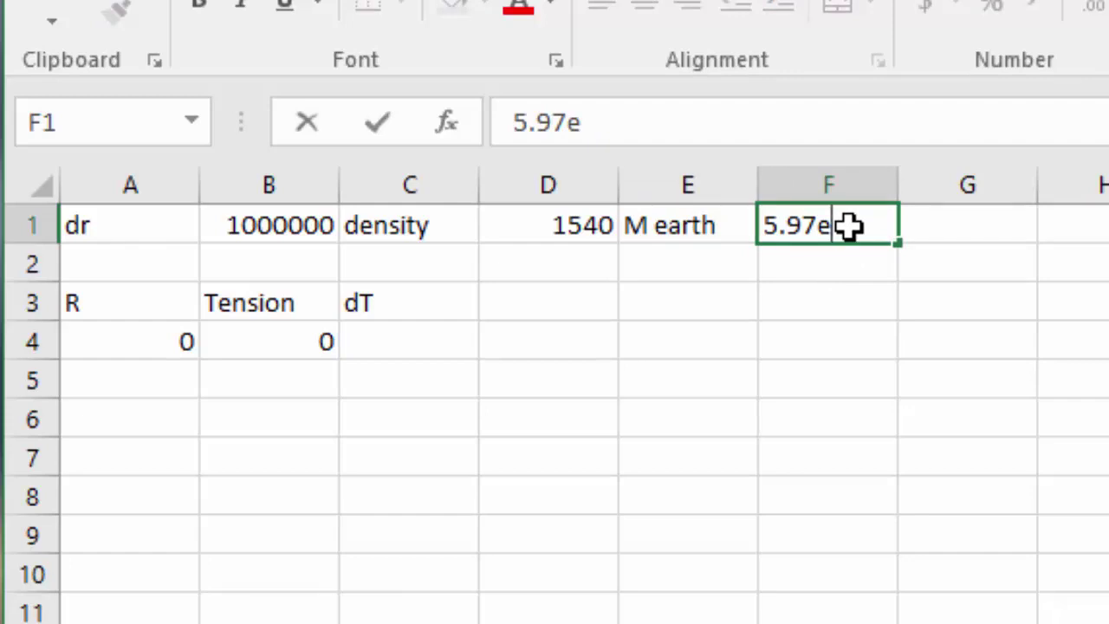
type("24")
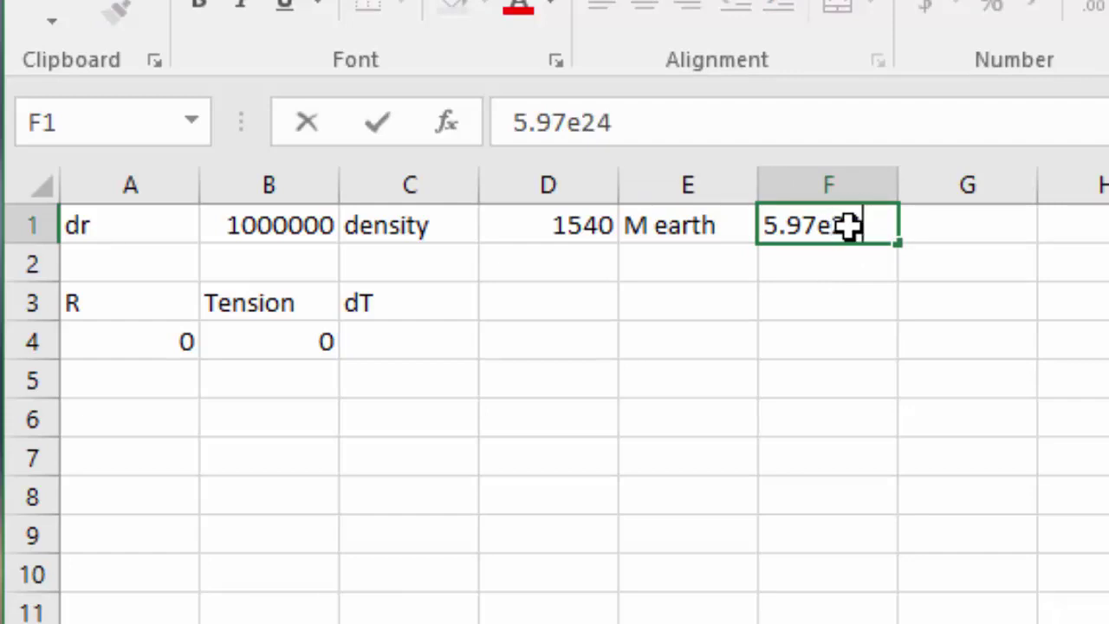
Step: Add the gravitational constant label G in G1 and enter its value 6.67E-11 in H1
left_click(919, 224)
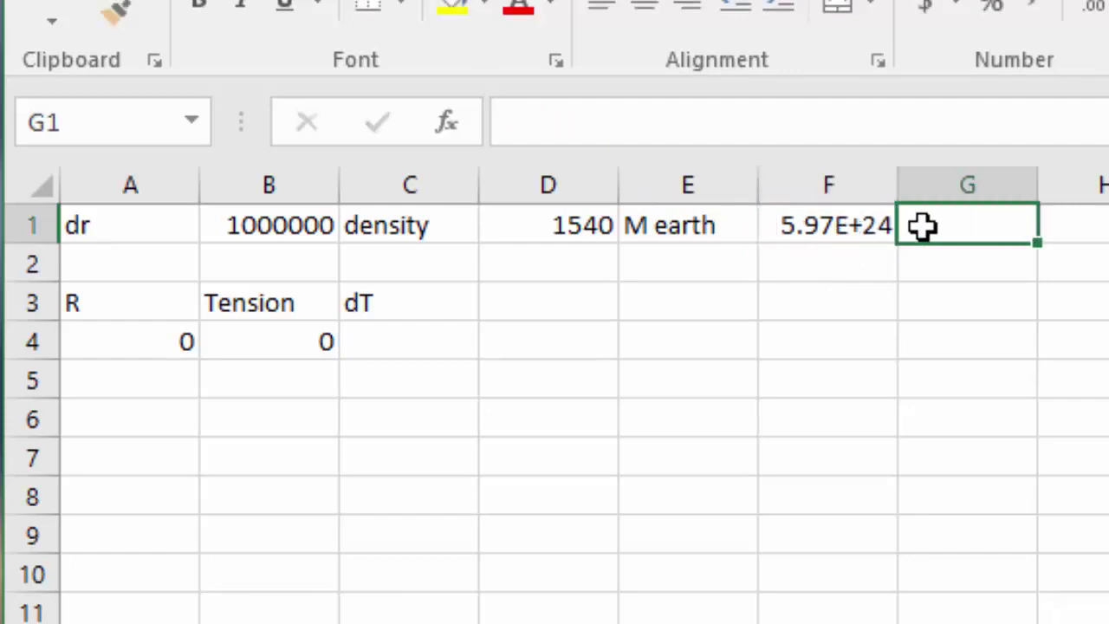
type("G")
left_click(1074, 218)
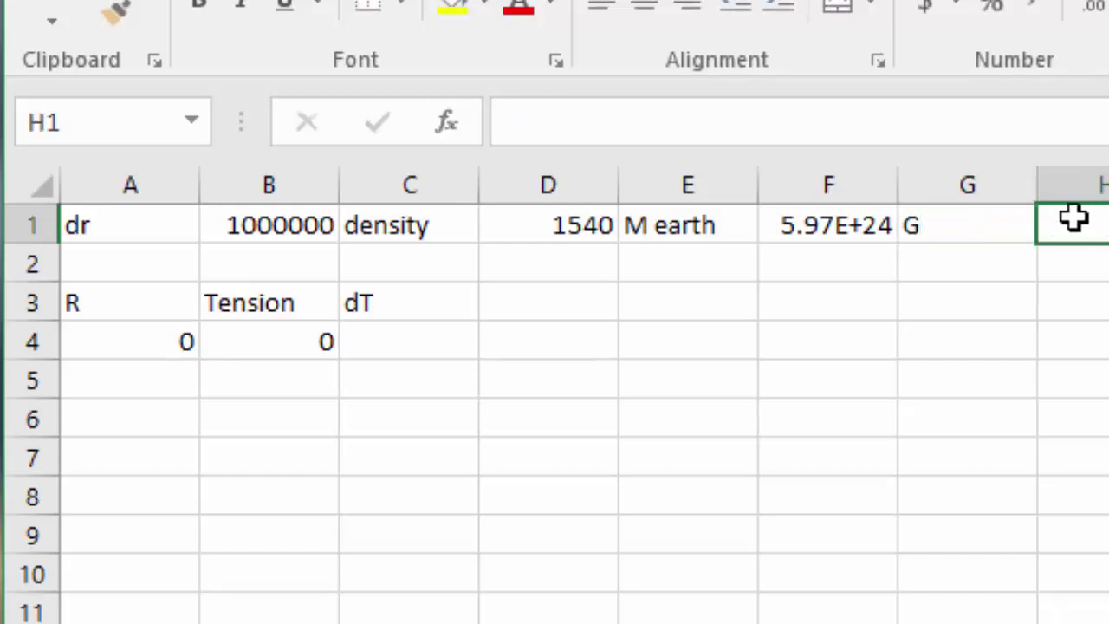
type("6.67")
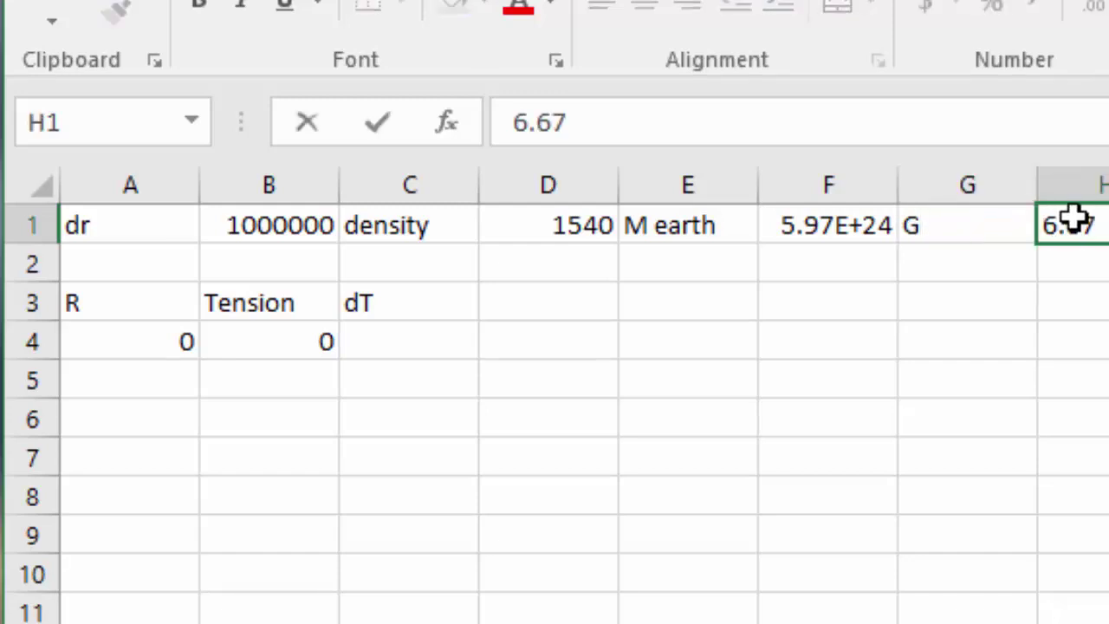
type("E-11")
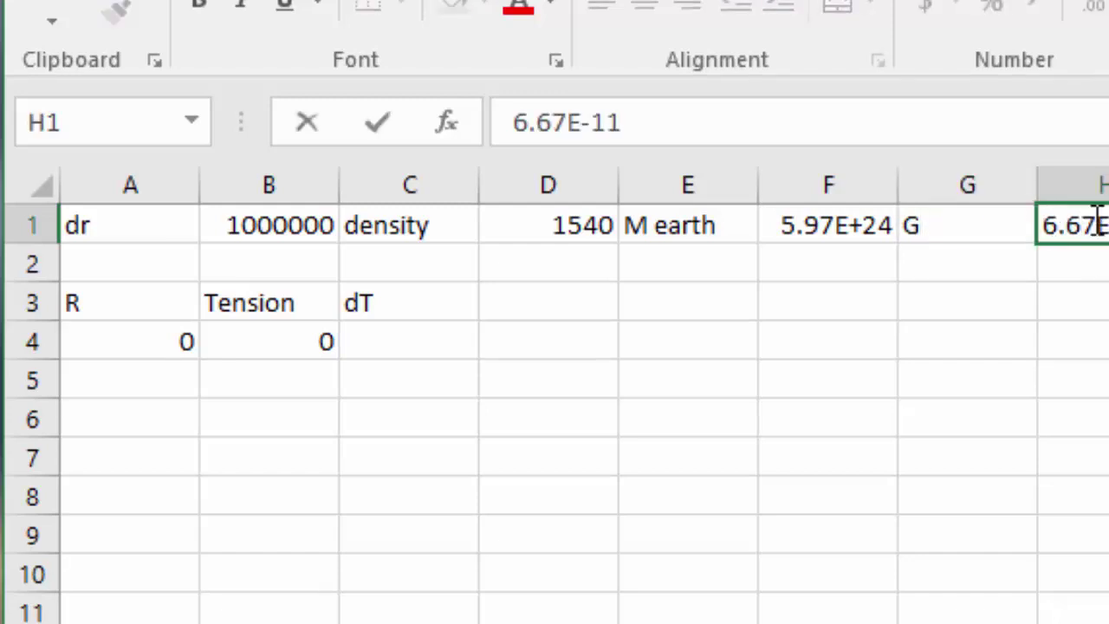
key("Tab")
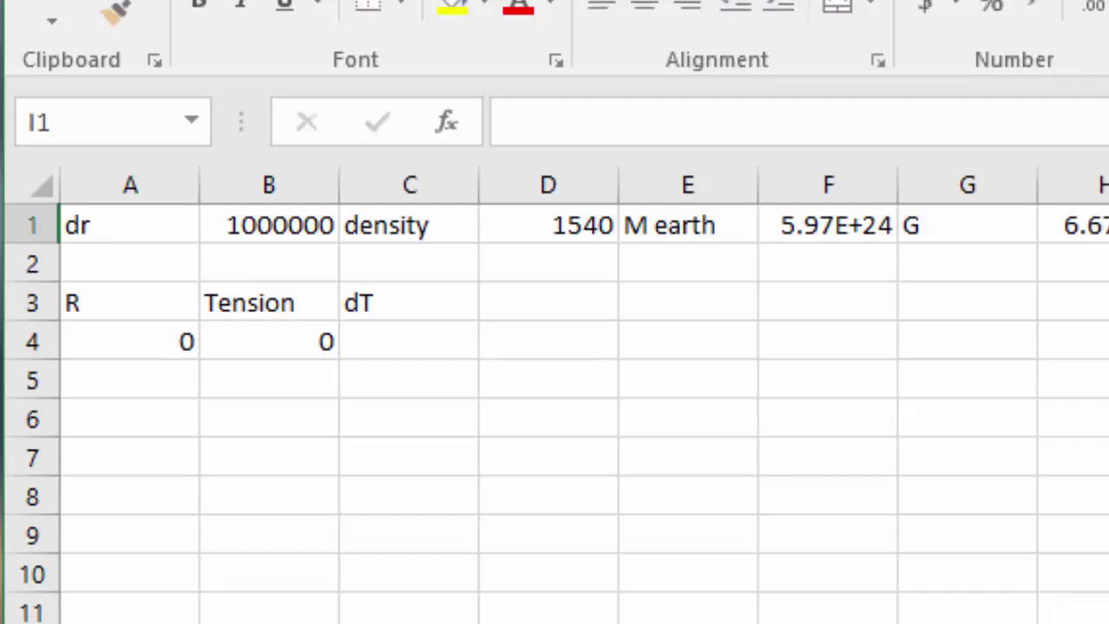
Step: Add the label Omega in I1 and enter its value 7.27E-5 in J1
type("Omega")
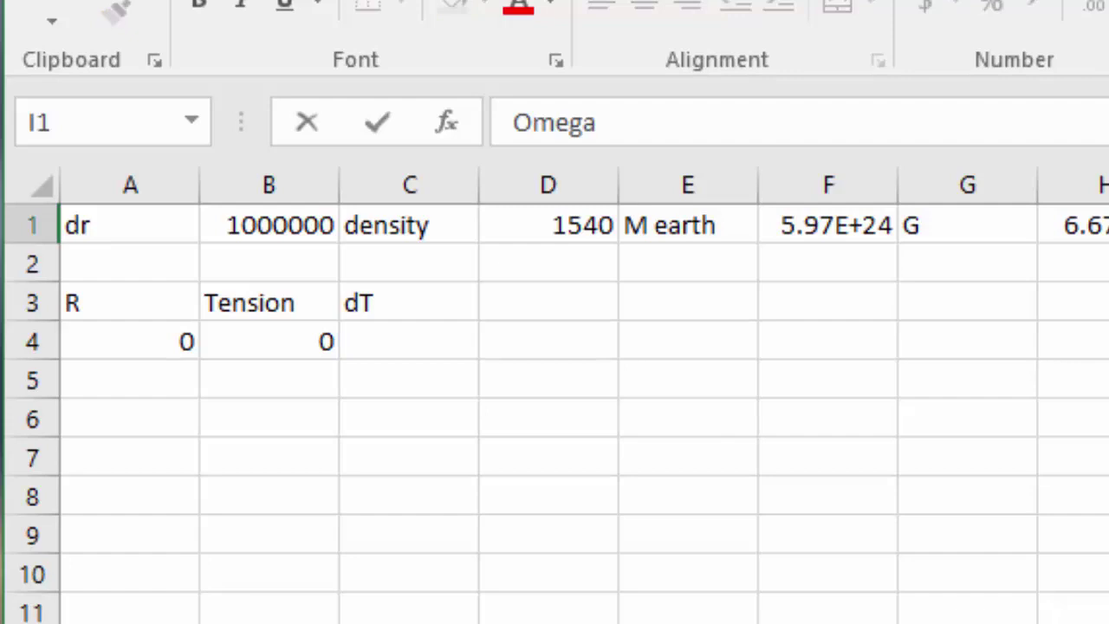
left_click(1108, 223)
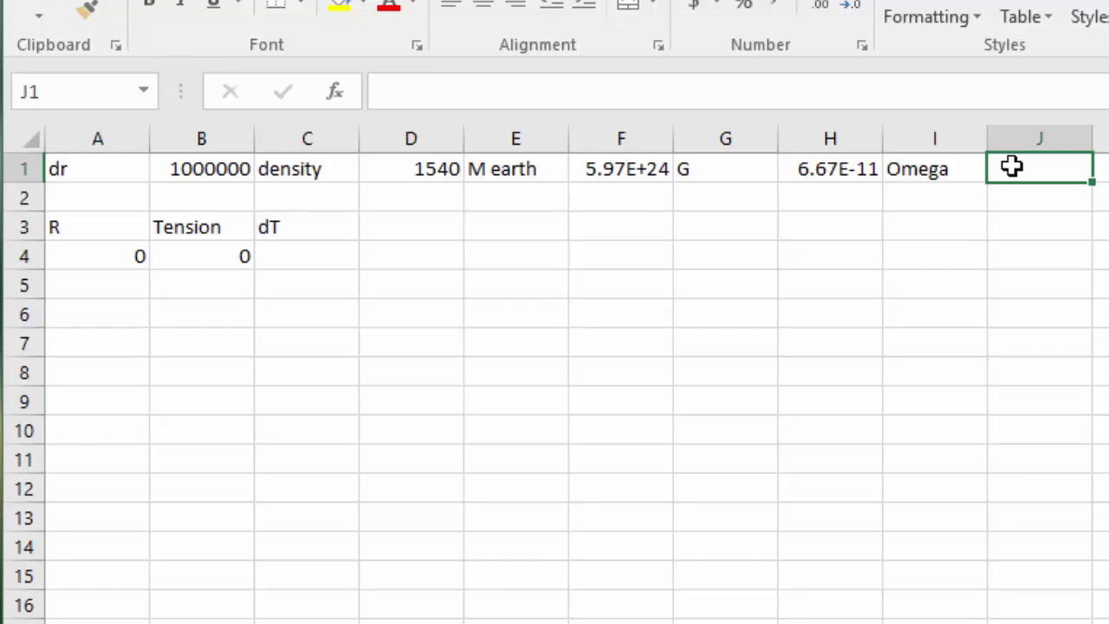
type("7.27")
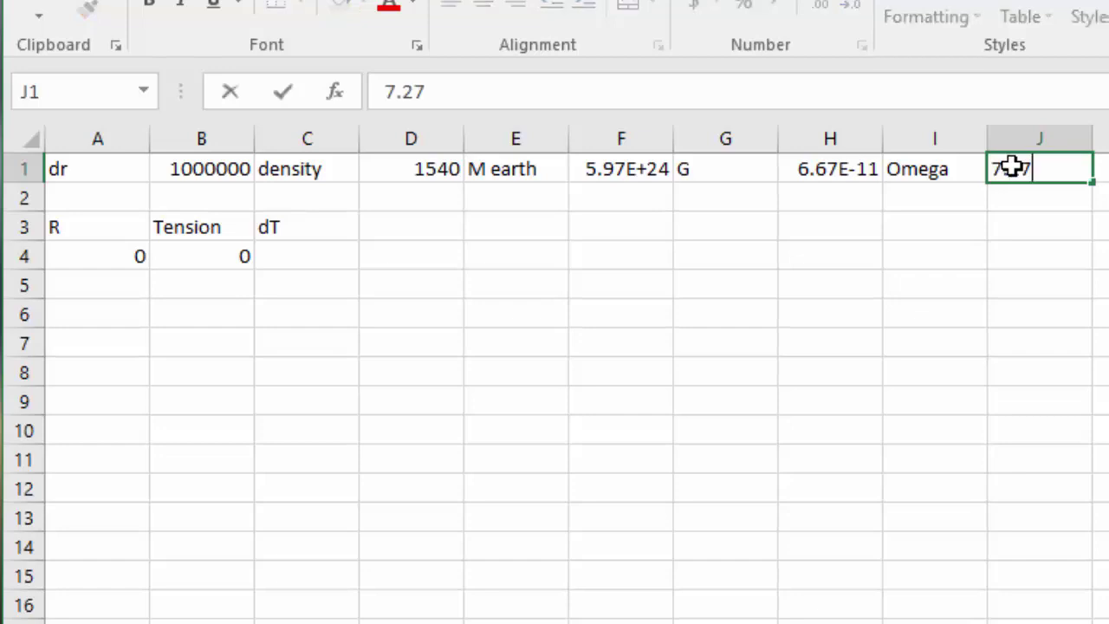
type("E-5")
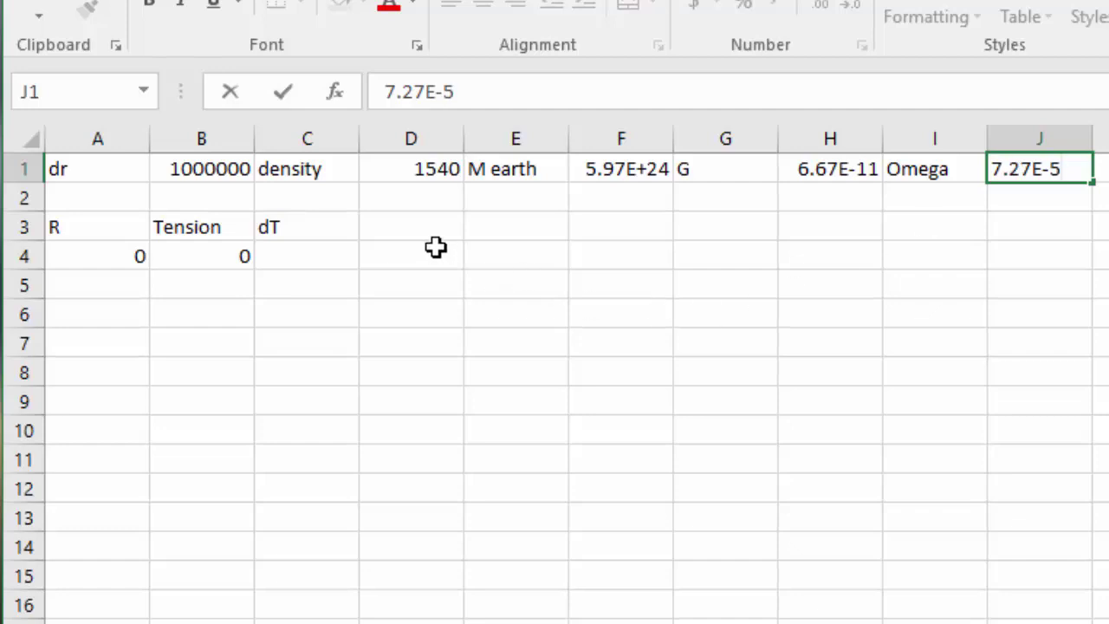
Step: Start the dT formula in C4 with an opening parenthesis and an absolute reference to G, giving =($H$1
double_click(288, 258)
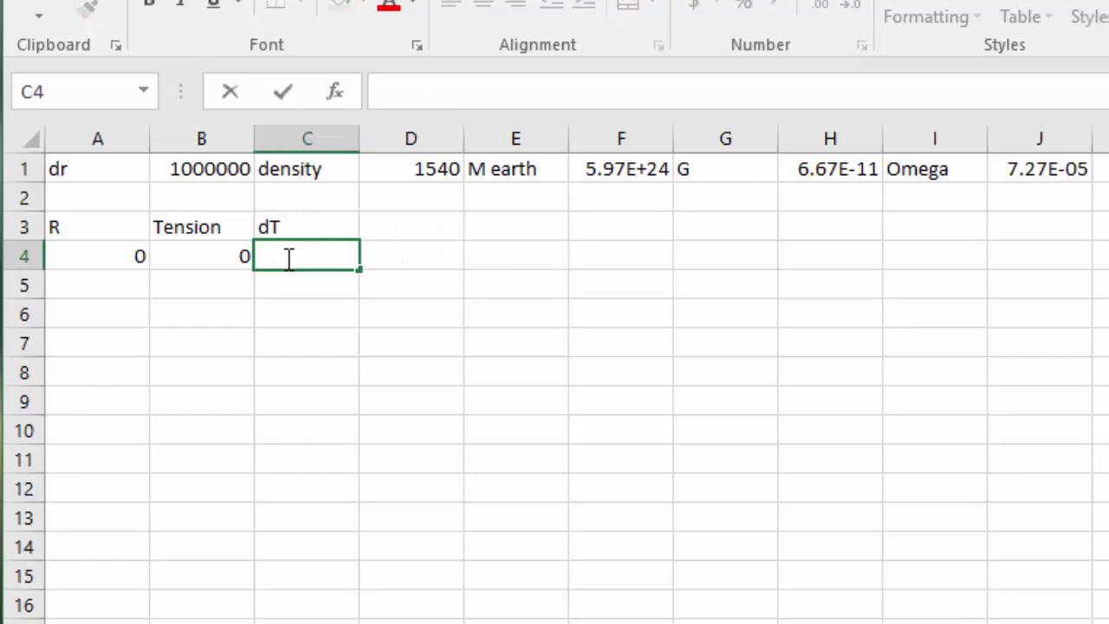
type("=")
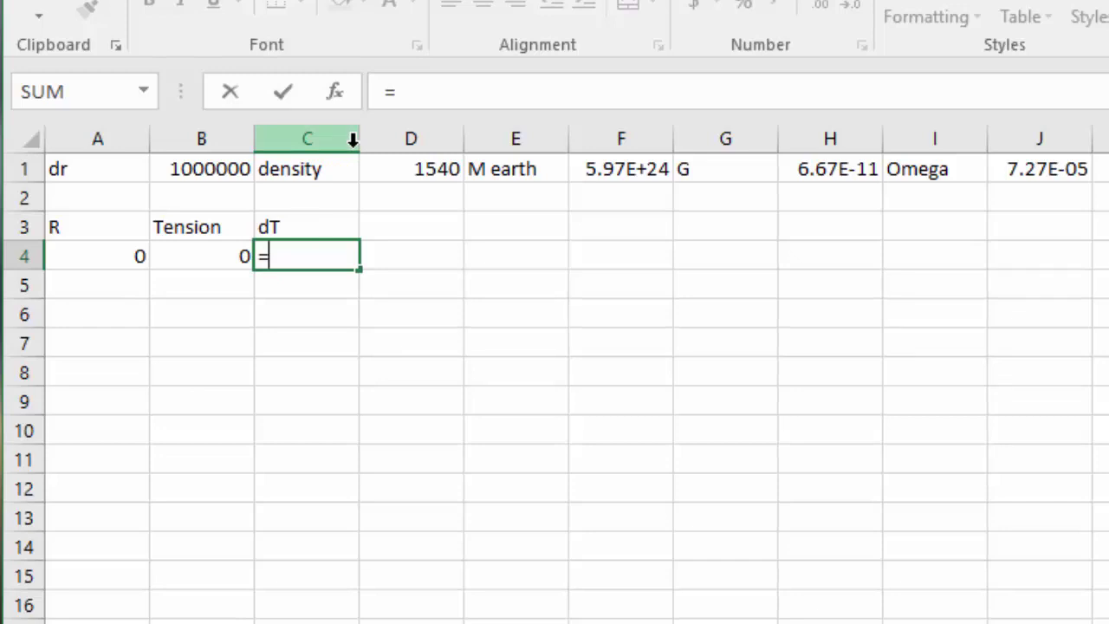
type("(")
left_click(806, 169)
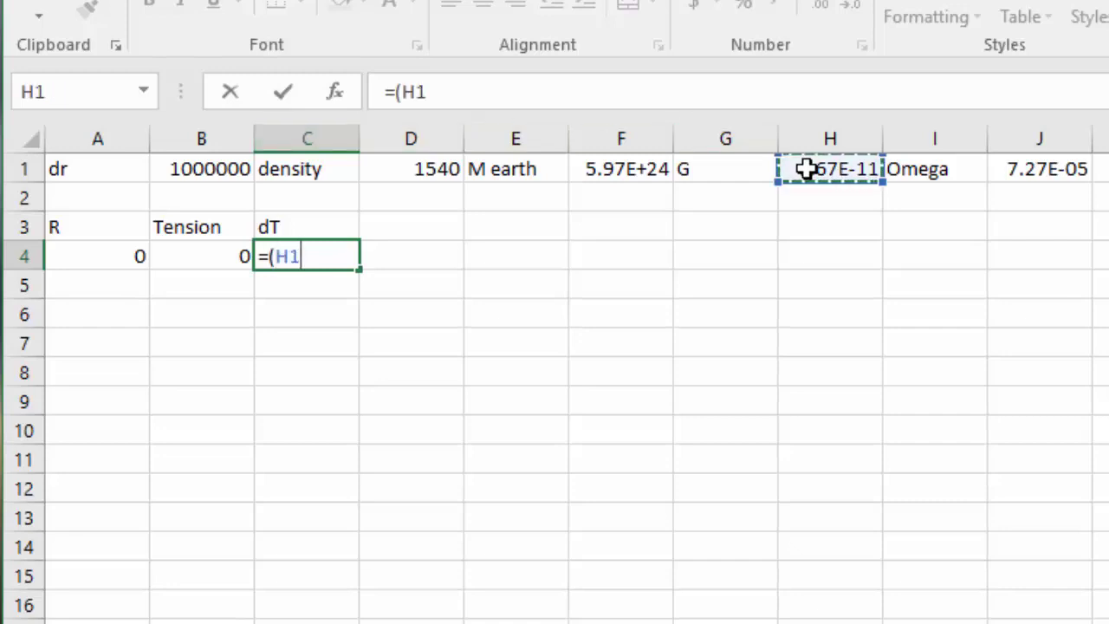
left_click(278, 258)
type("$")
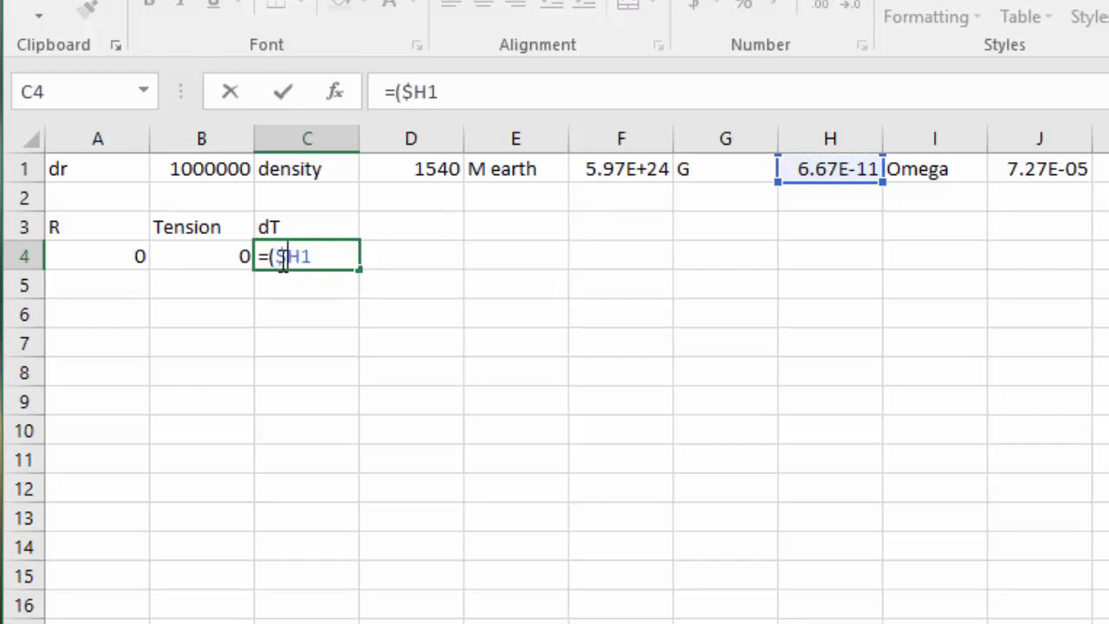
left_click(300, 257)
type("$")
left_click(327, 258)
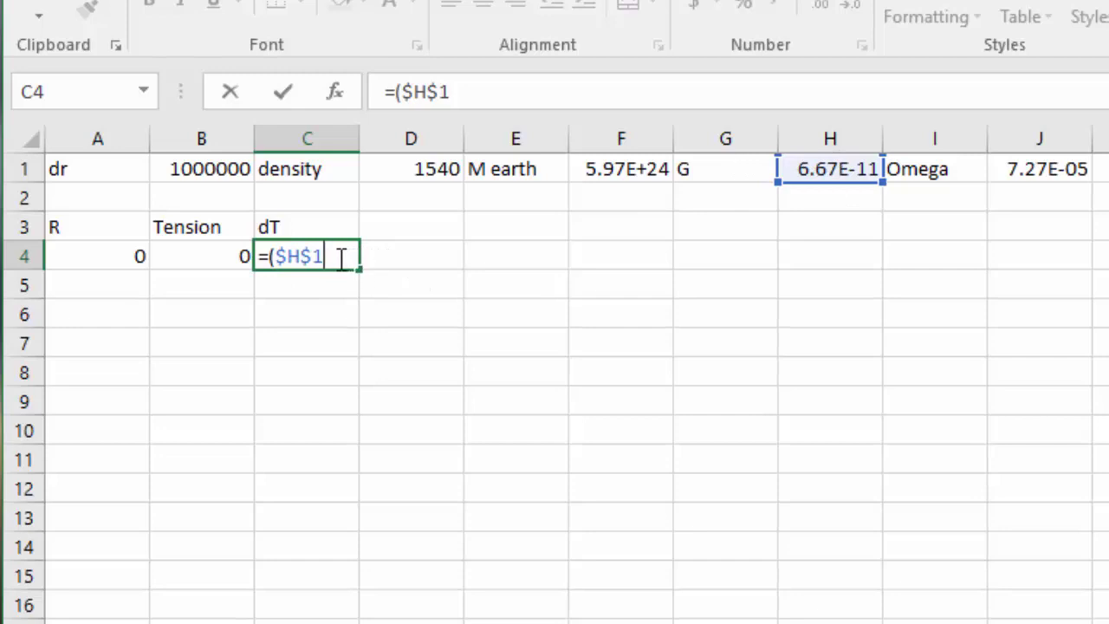
Step: Multiply G in the C4 formula by Earth's mass, using the absolute reference $F$1
type("*")
left_click(617, 171)
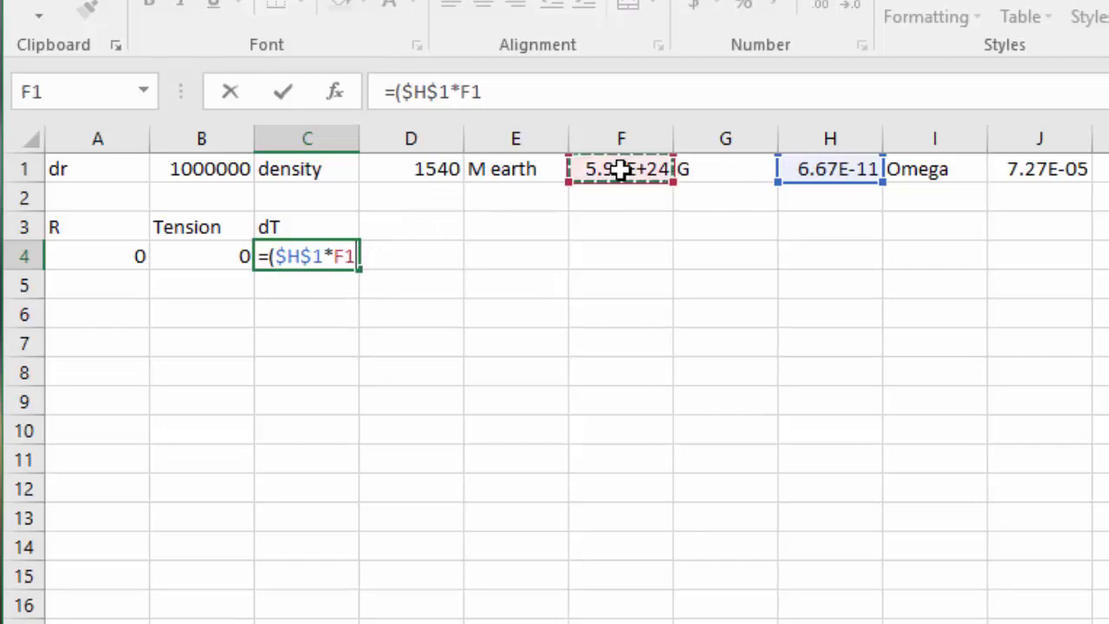
left_click(334, 255)
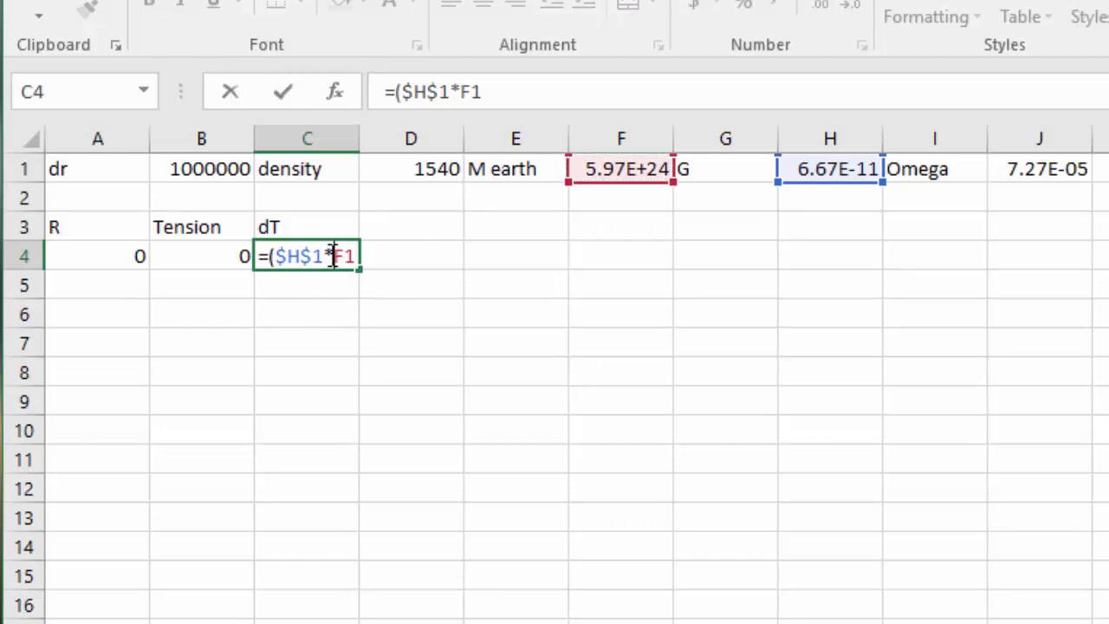
type("$")
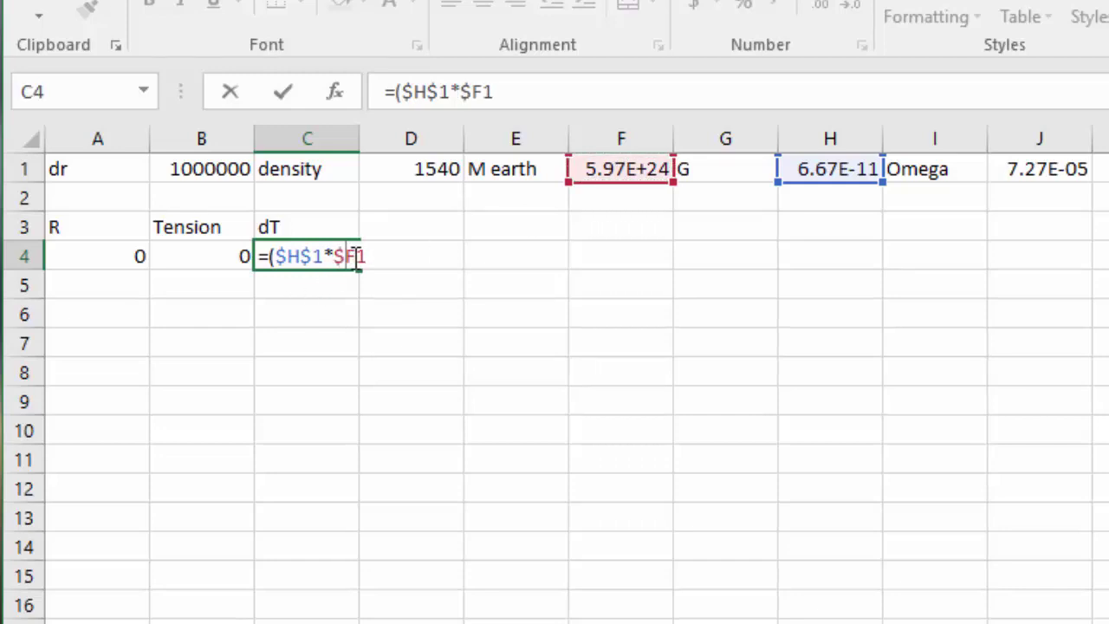
left_click(355, 256)
type("$")
left_click(397, 254)
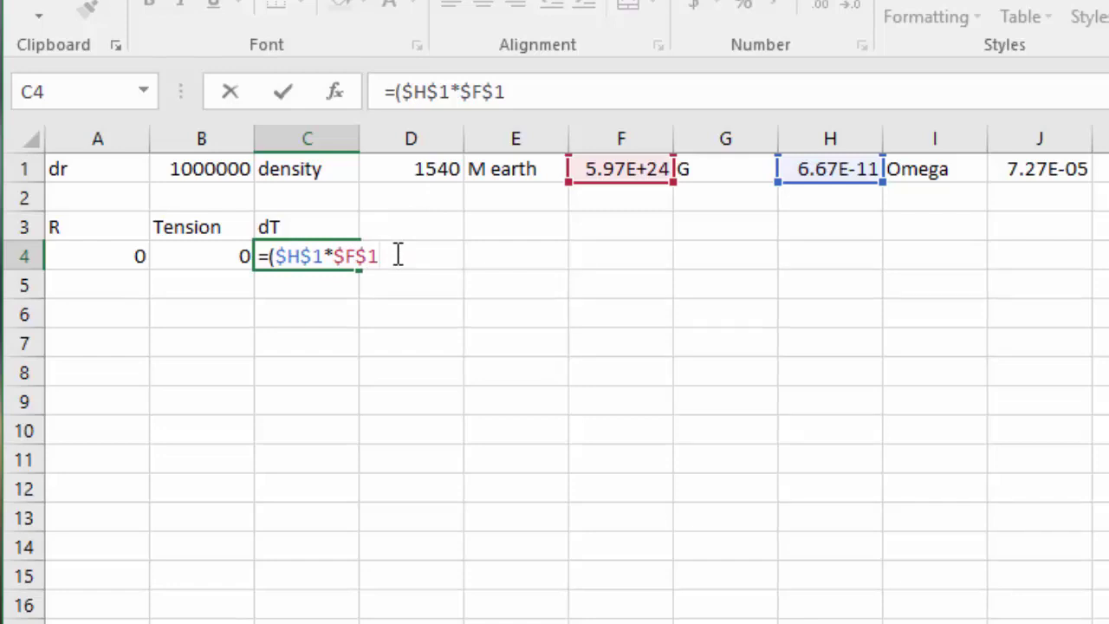
Step: Divide the gravity term in the C4 formula by the radius squared, written as (A4*A4)
type("/(")
left_click(98, 256)
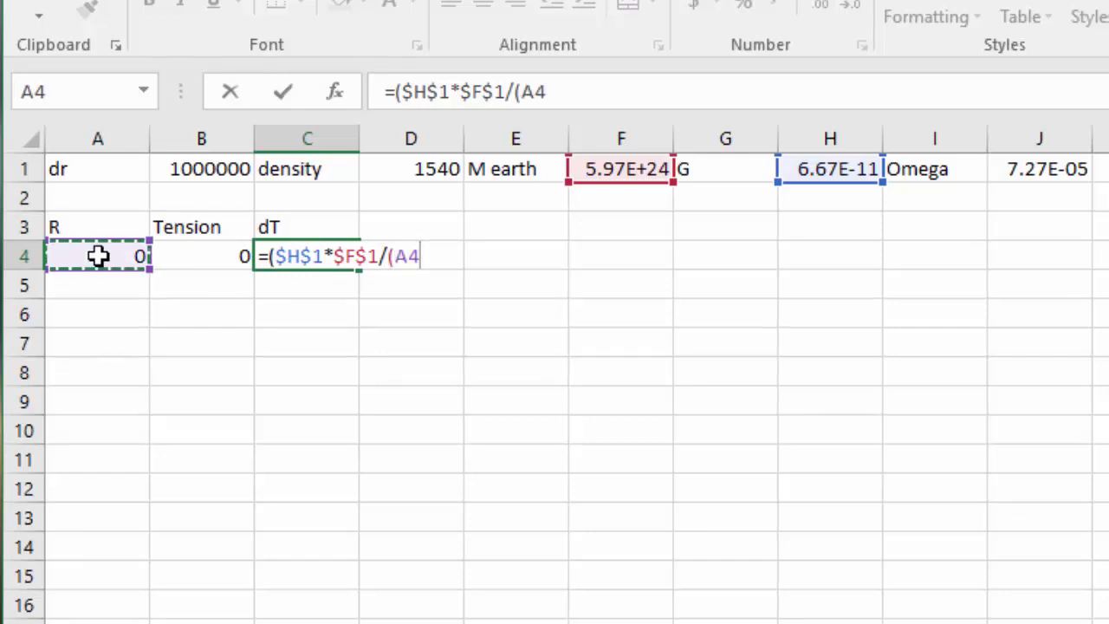
type("*")
left_click(98, 255)
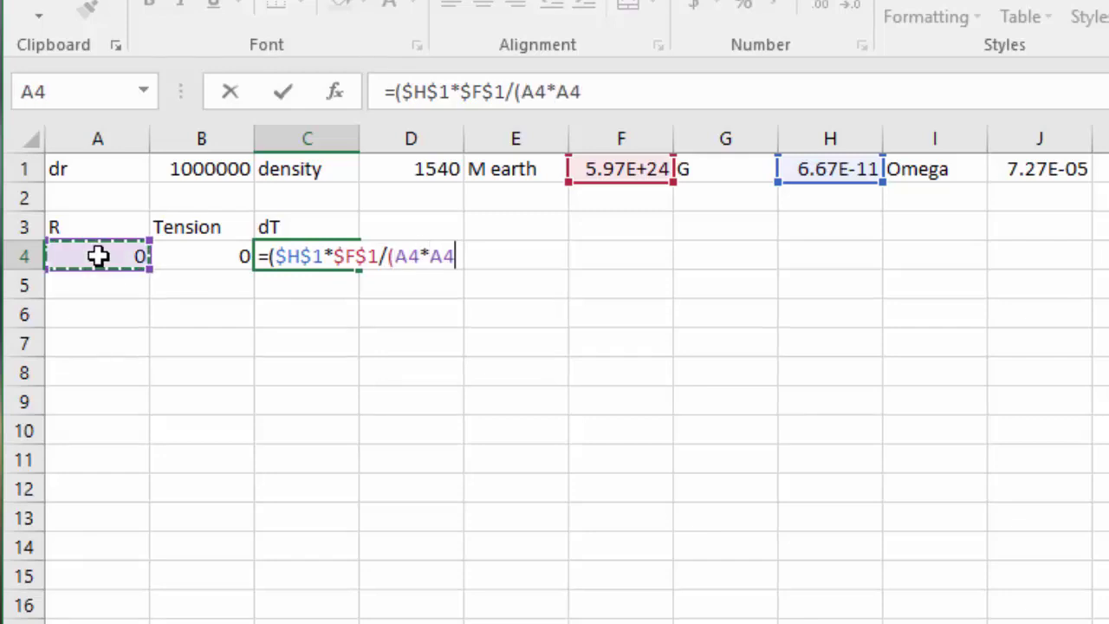
type(")")
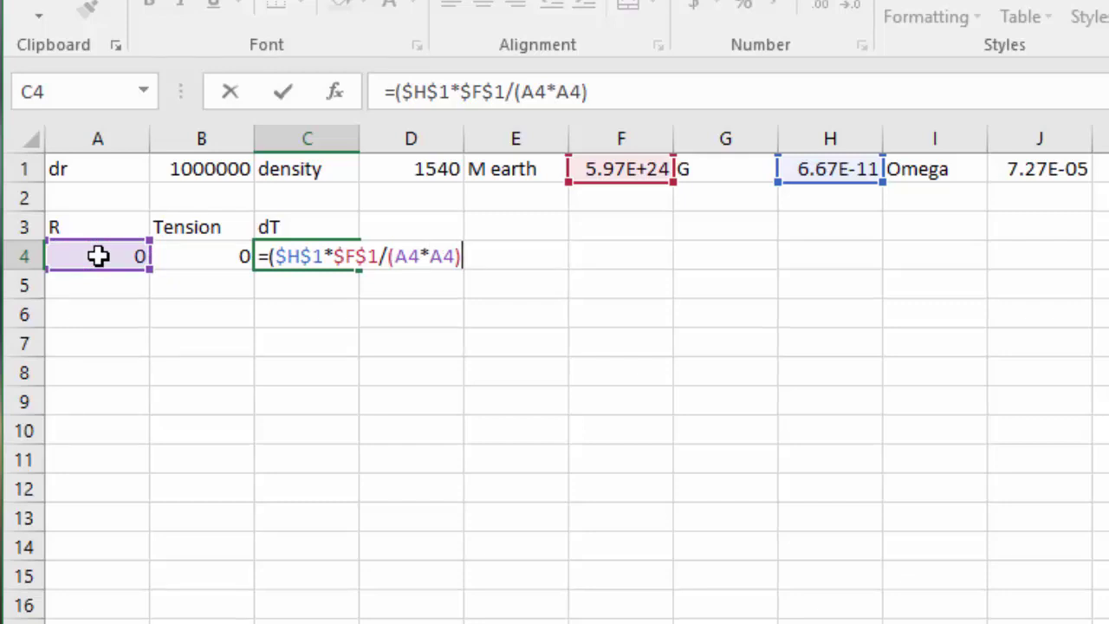
Step: Subtract Omega squared in the C4 formula, written with absolute references as $J$1*$J$1
type("-")
left_click(1046, 169)
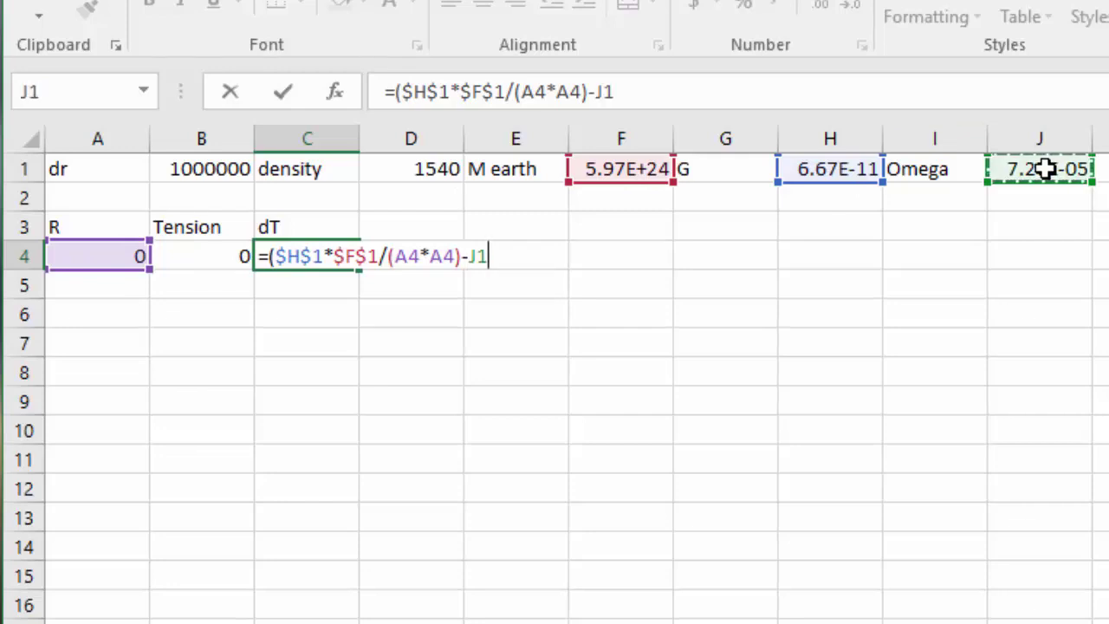
type("*")
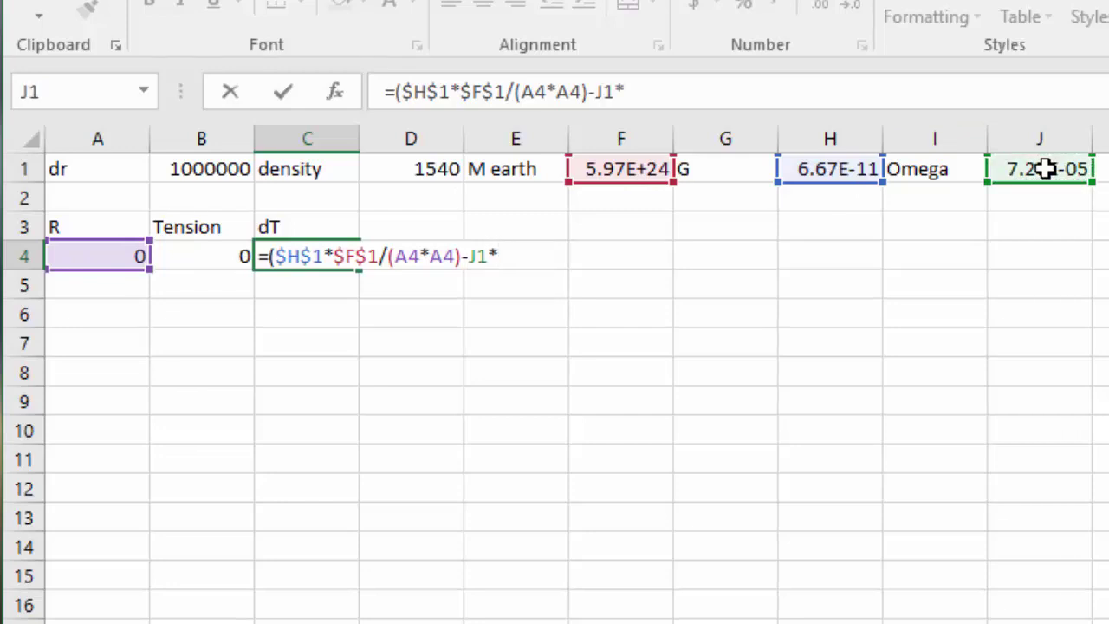
left_click(1046, 169)
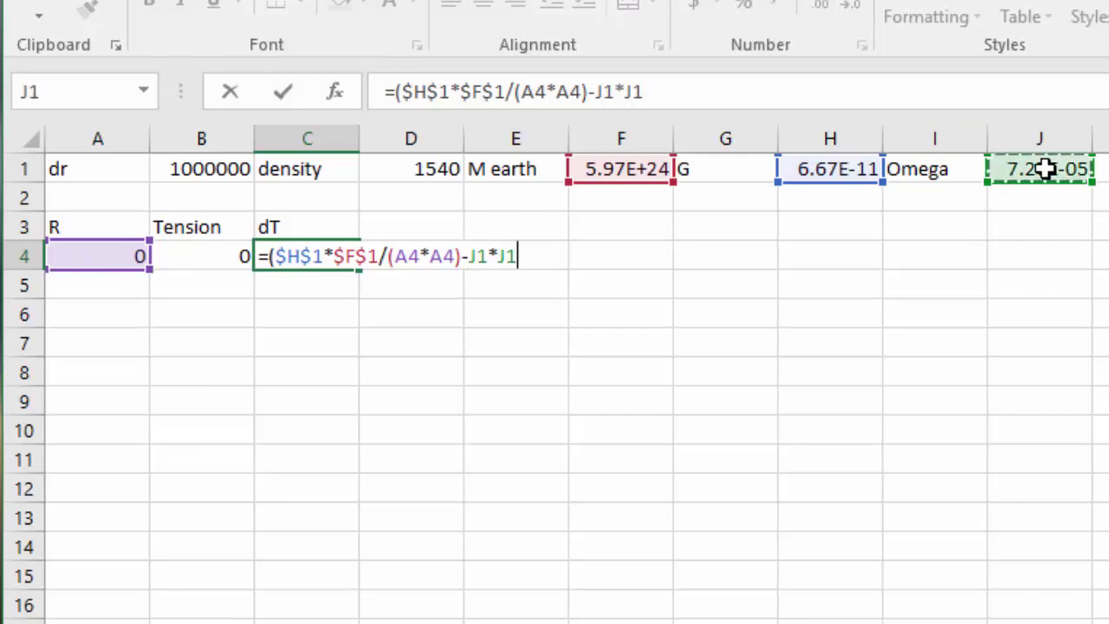
left_click(468, 258)
type("$")
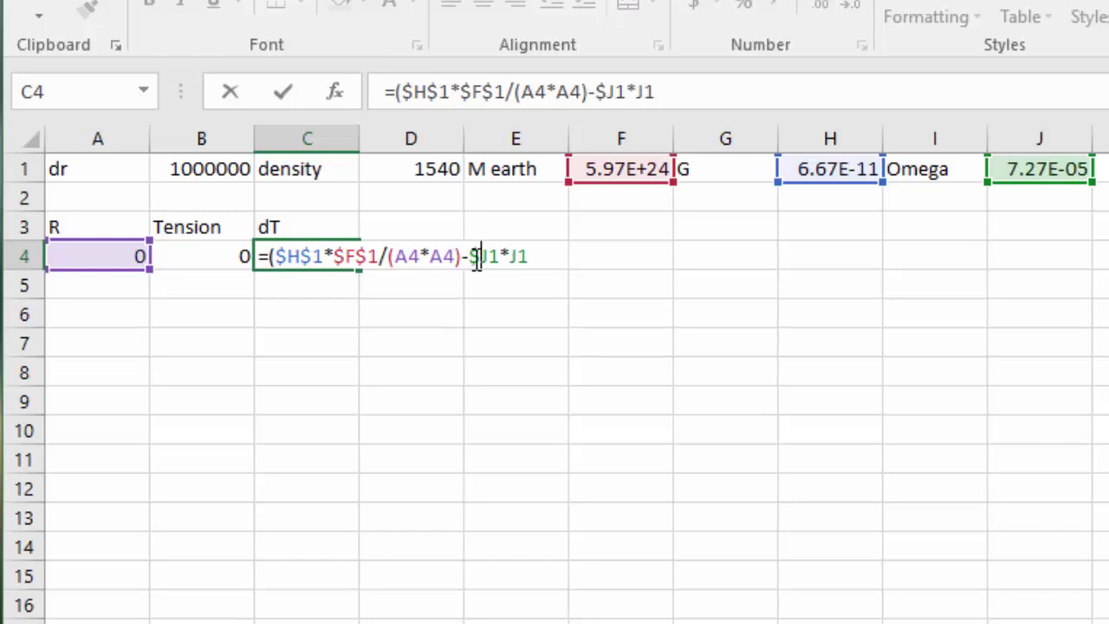
left_click(486, 256)
type("$")
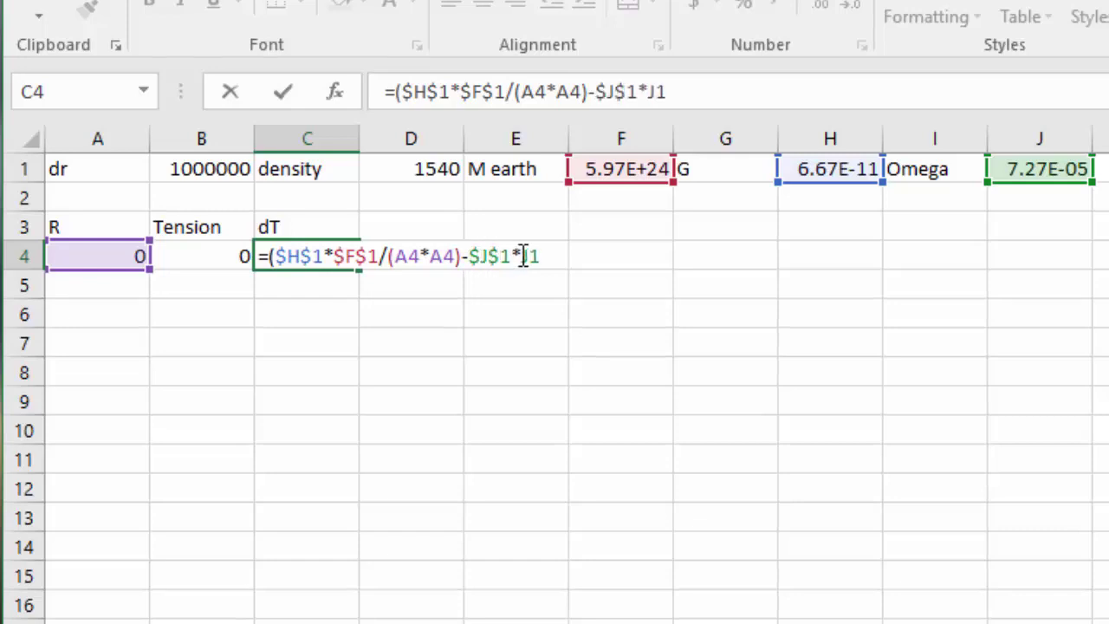
left_click(521, 257)
type("$")
left_click(540, 258)
type("$1")
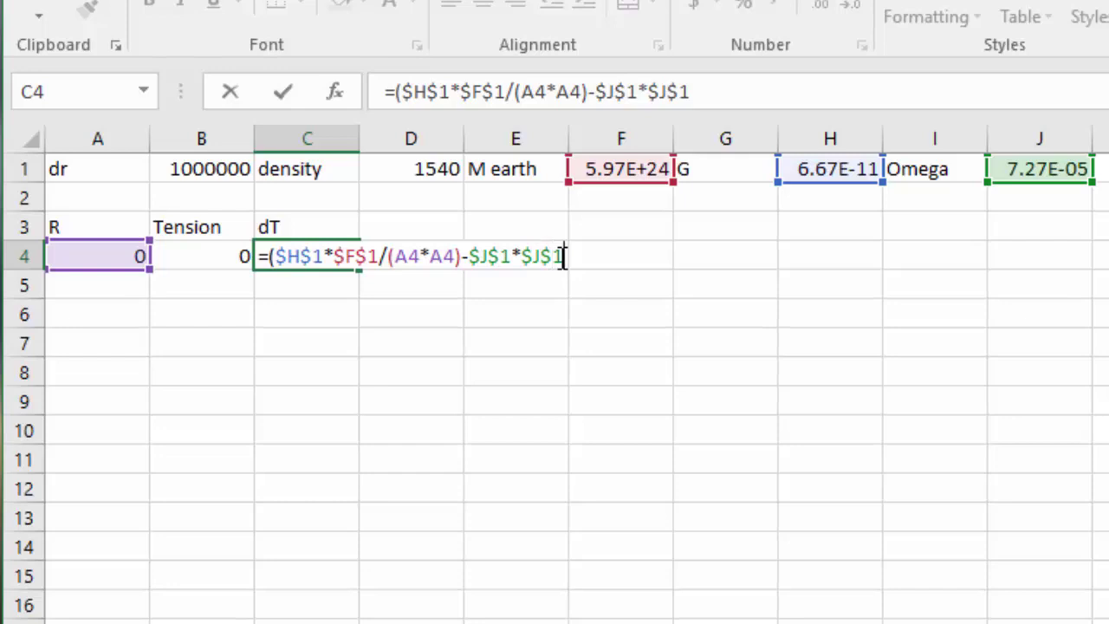
Step: Multiply the Omega squared term by the radius A4 and close the outer parenthesis of the C4 formula
type("*")
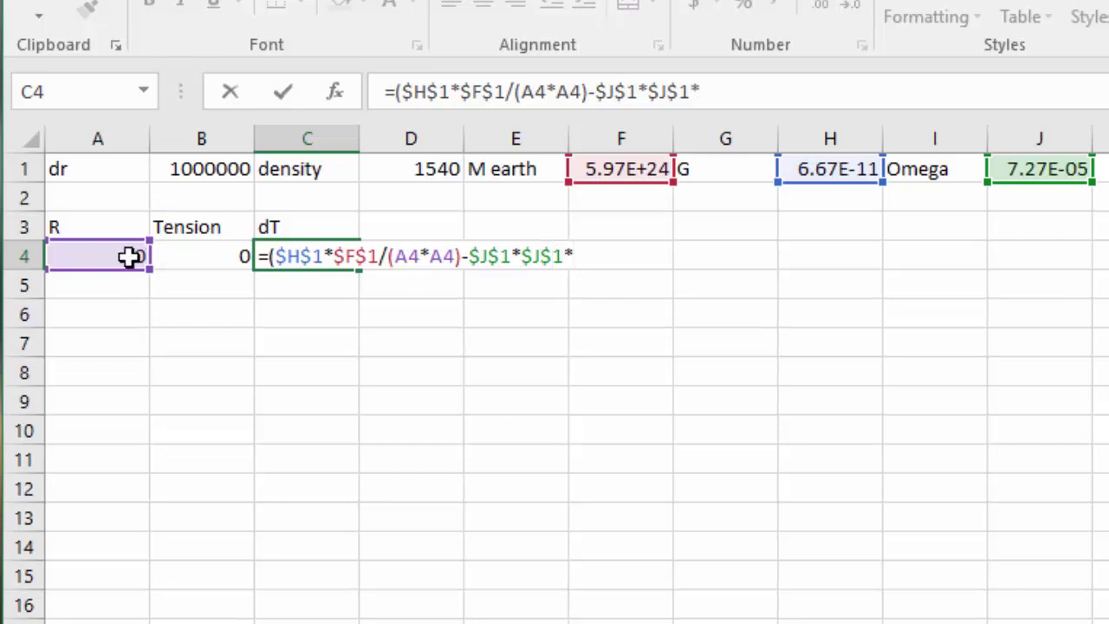
left_click(95, 257)
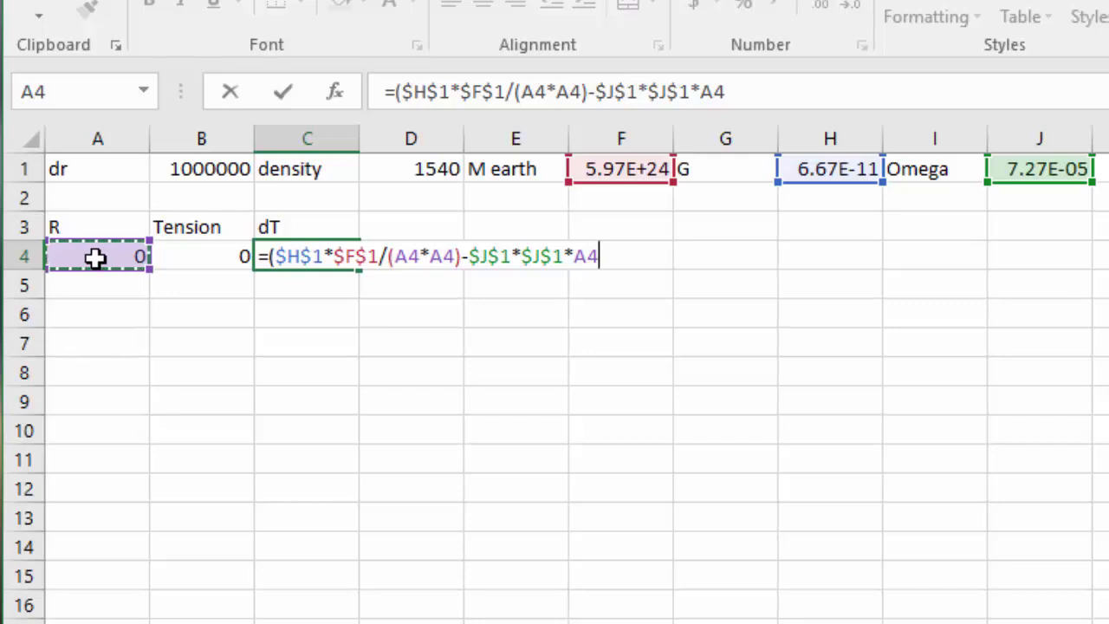
type(")")
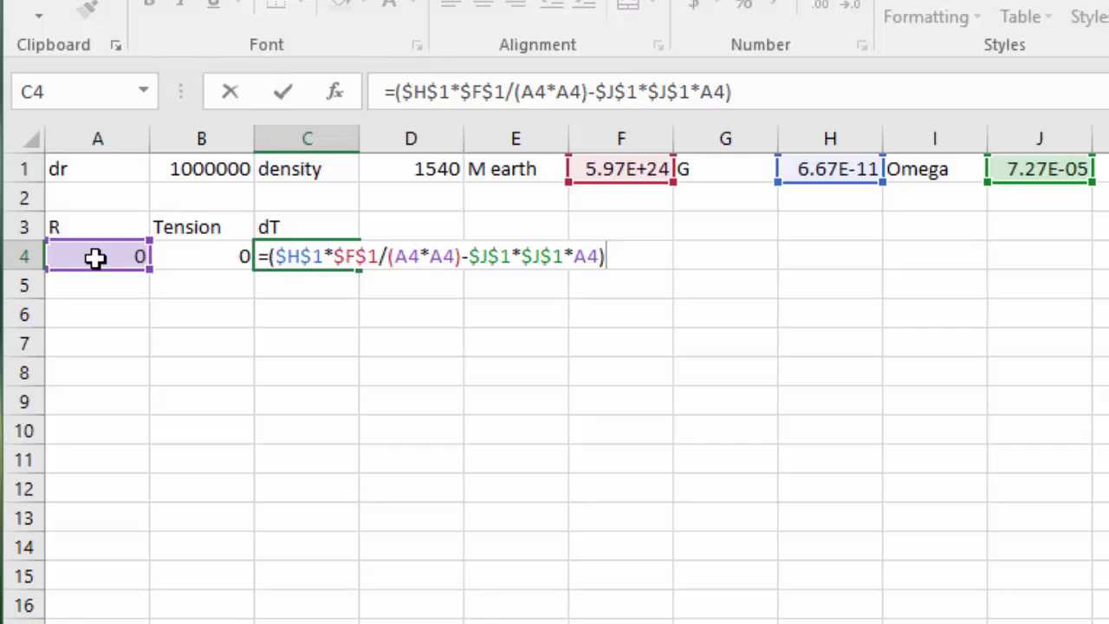
Step: Multiply the parenthesized expression in C4 by the density, using the absolute reference $D$1, and commit the formula
type("*")
left_click(403, 178)
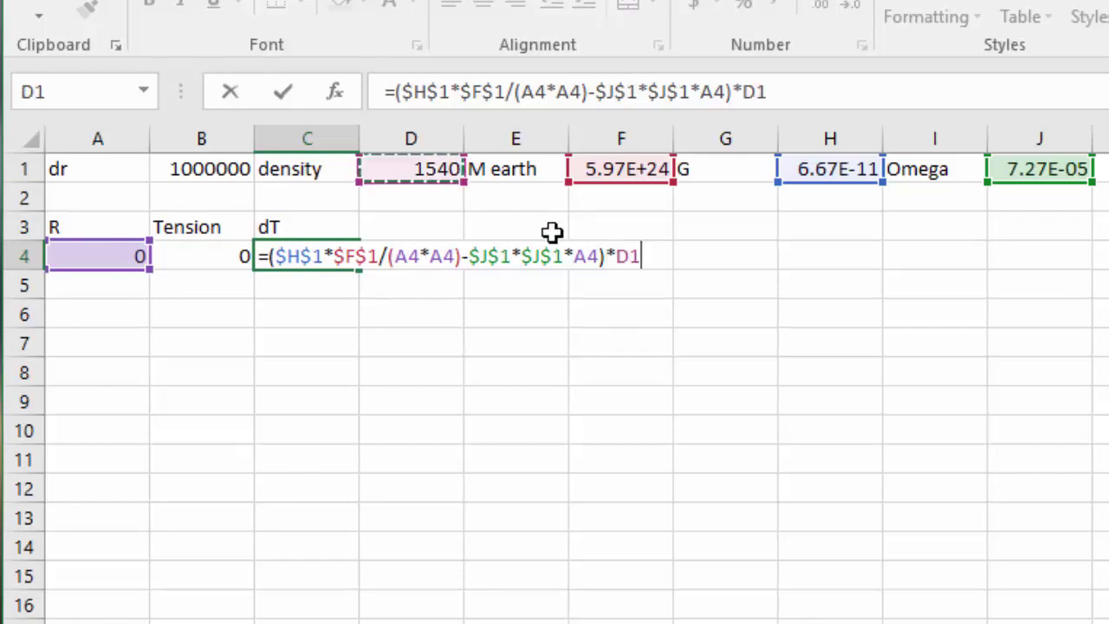
left_click(619, 256)
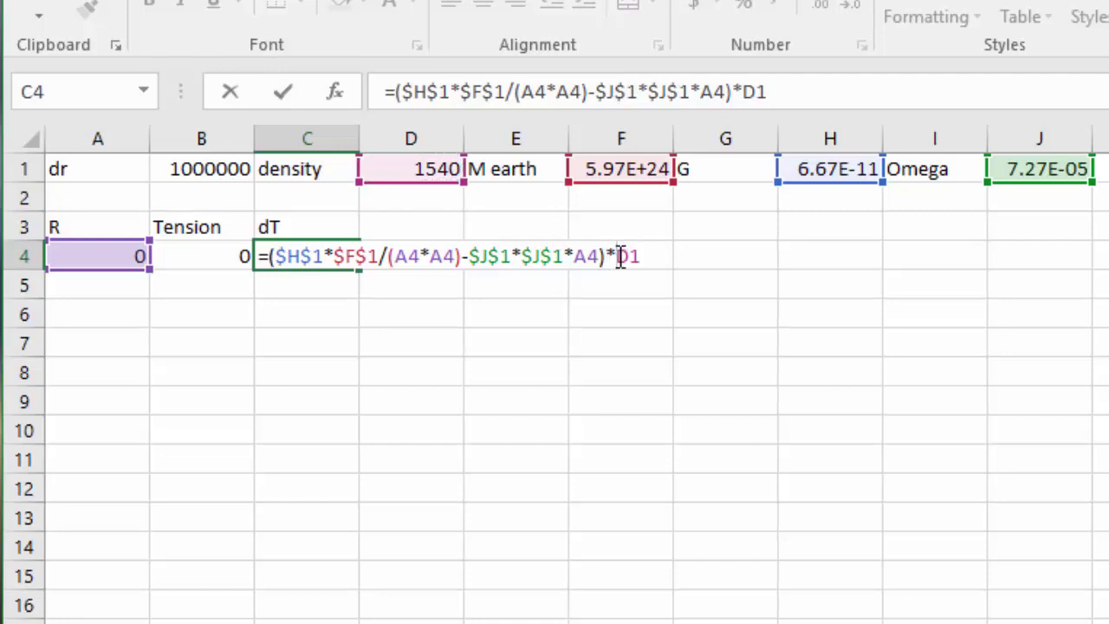
type("$")
left_click(641, 260)
type("$D$")
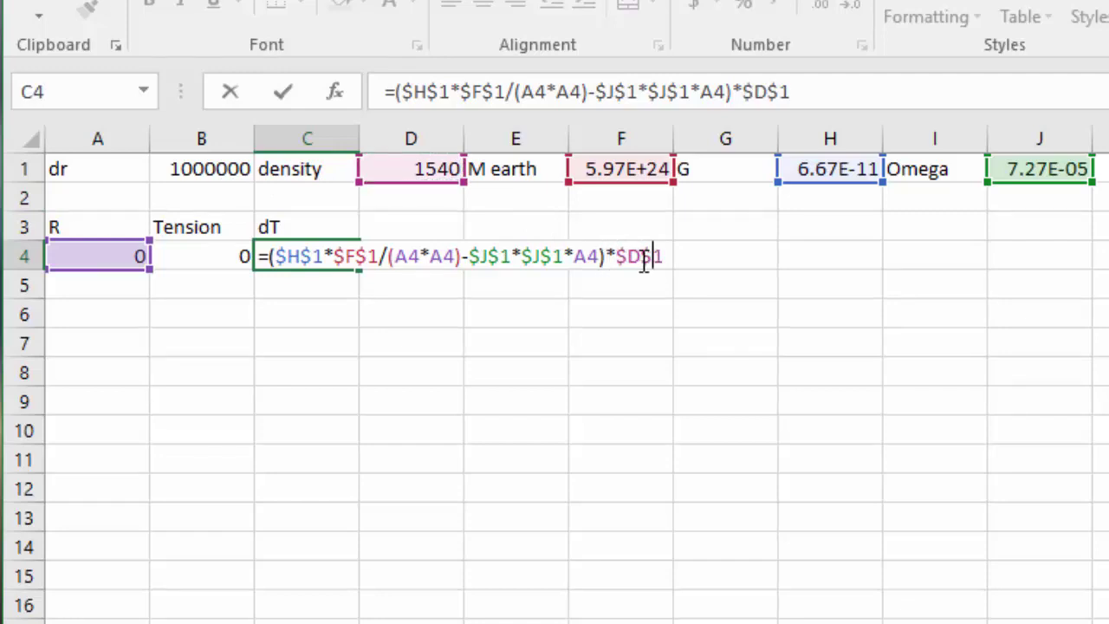
left_click(683, 253)
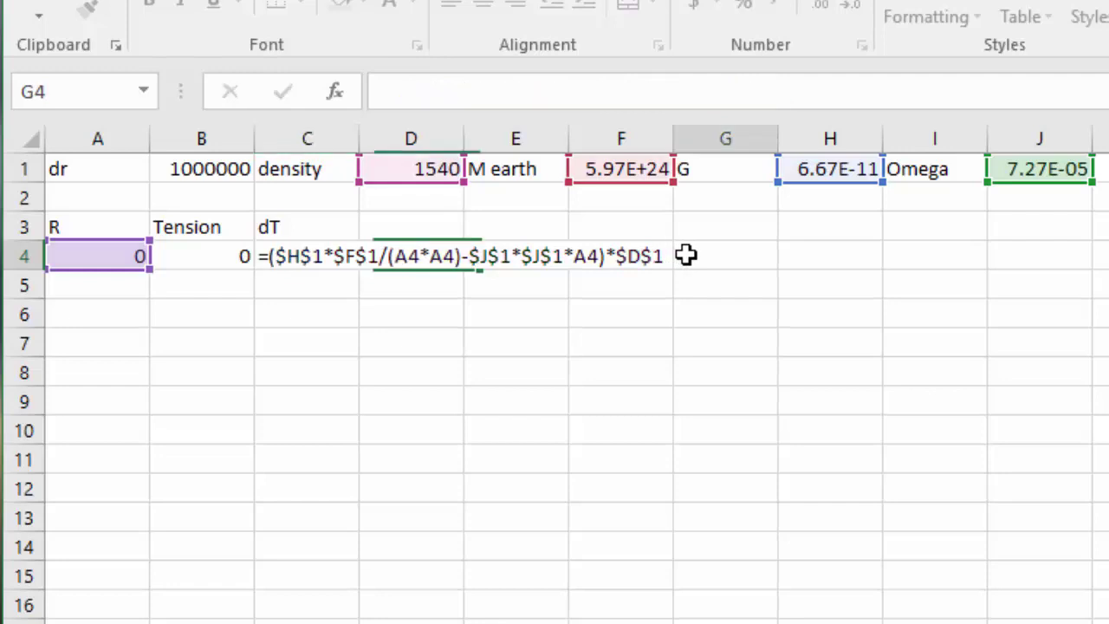
left_click(333, 257)
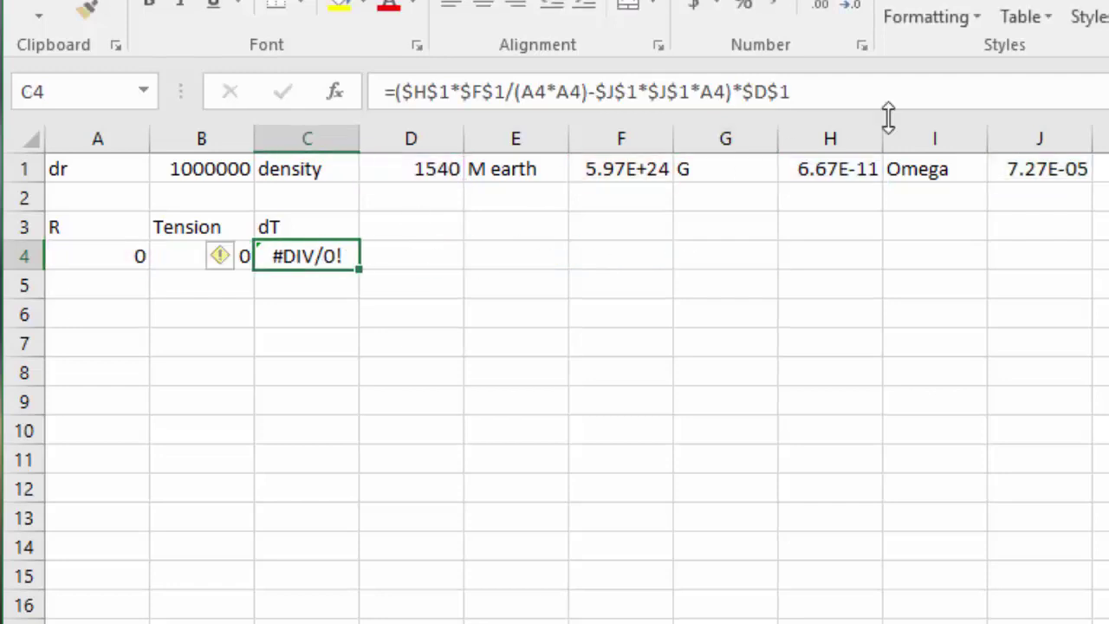
Step: Append multiplication by the dr step in B1 to the C4 formula and review its cell references
left_click(824, 96)
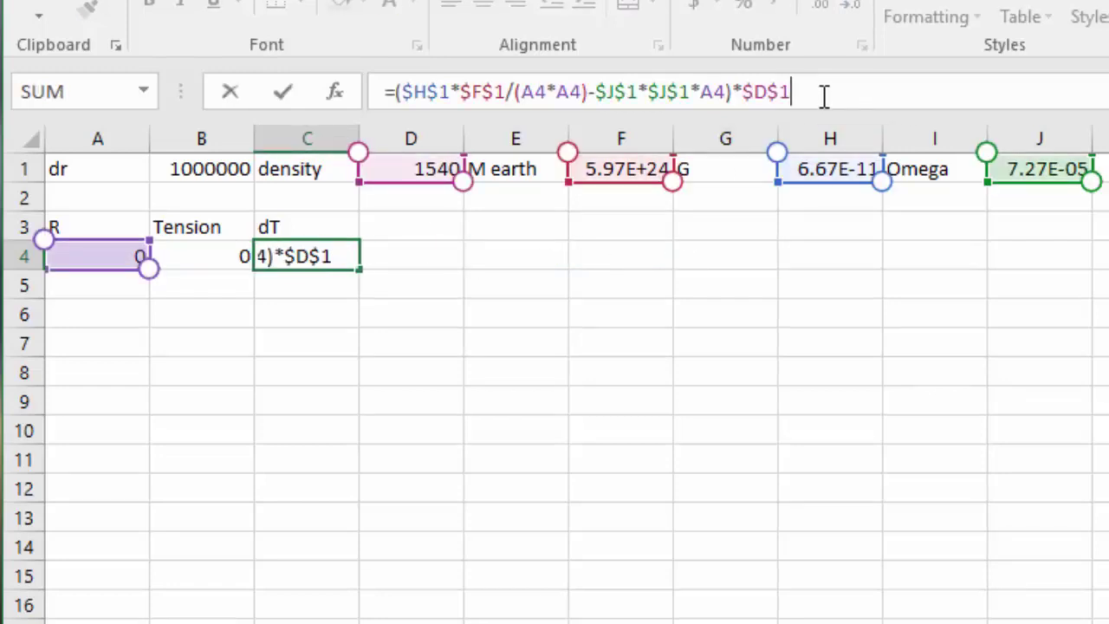
type("*")
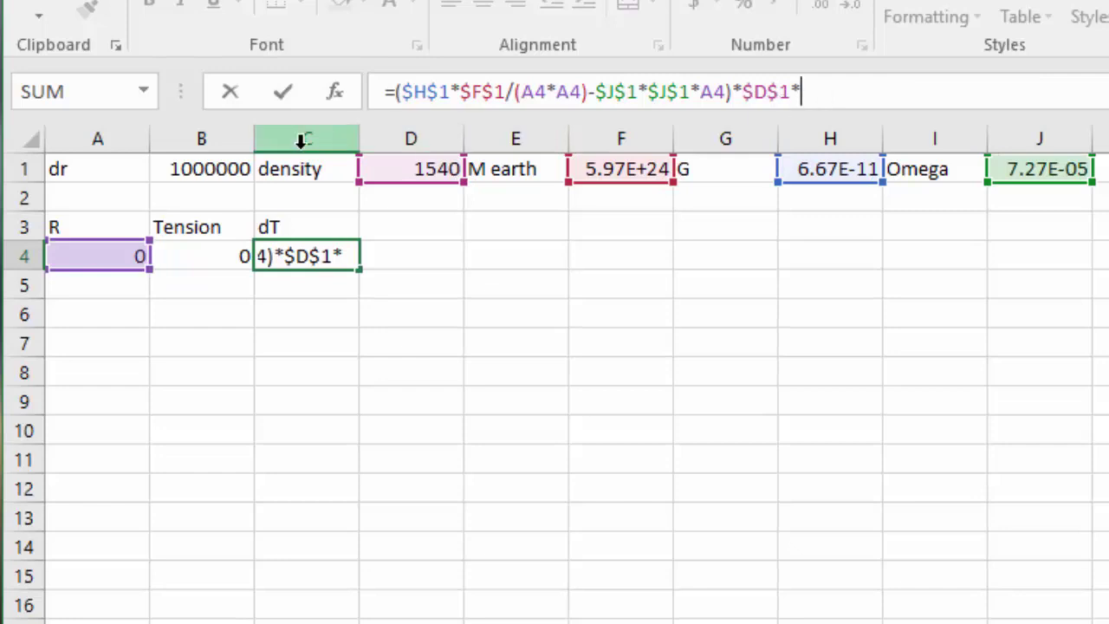
left_click(227, 168)
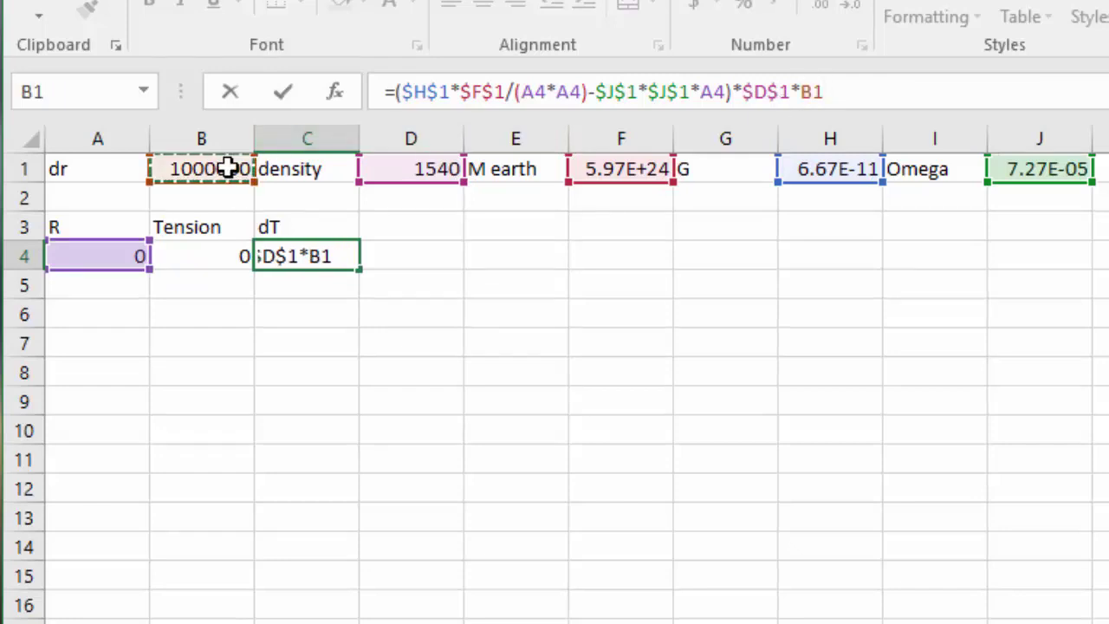
key("Return")
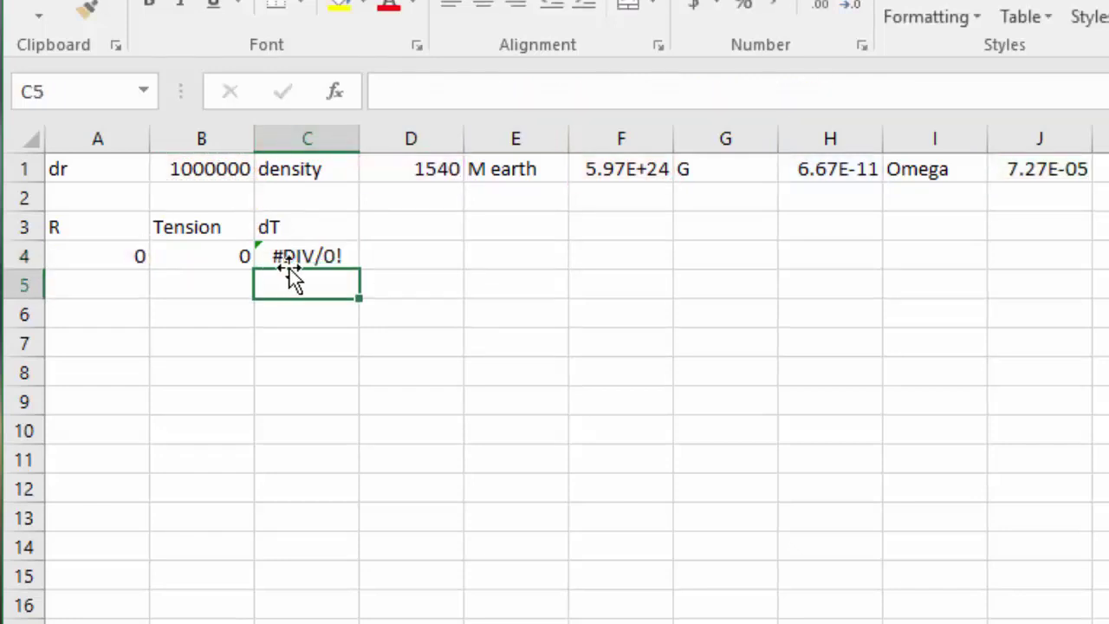
left_click(297, 255)
double_click(298, 255)
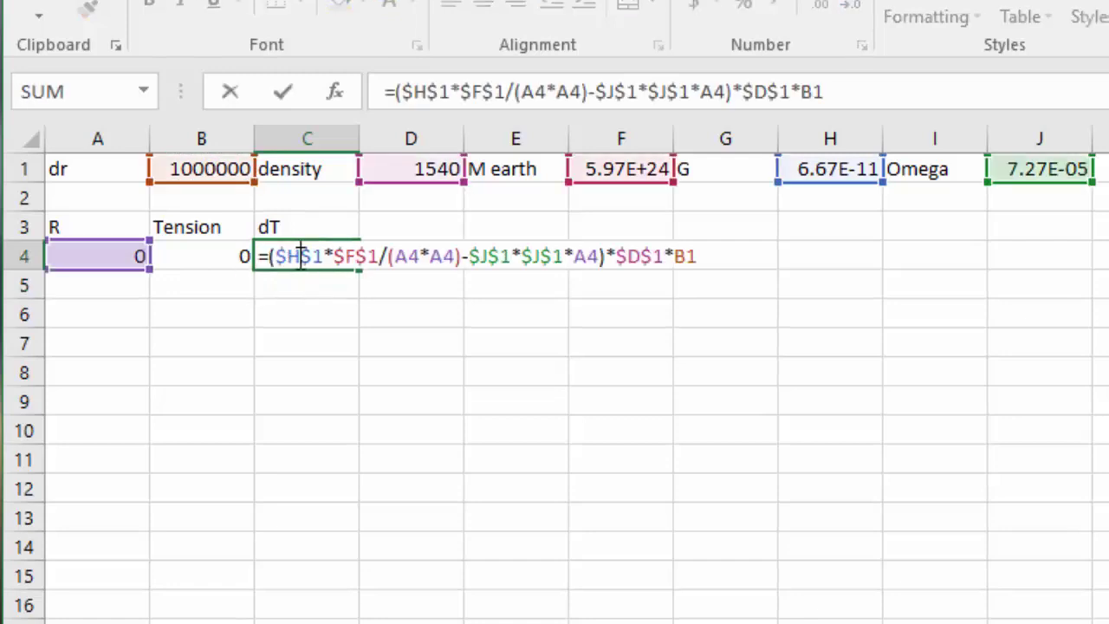
Step: Replace the starting radius R in A4 with 6400000
left_click(116, 253)
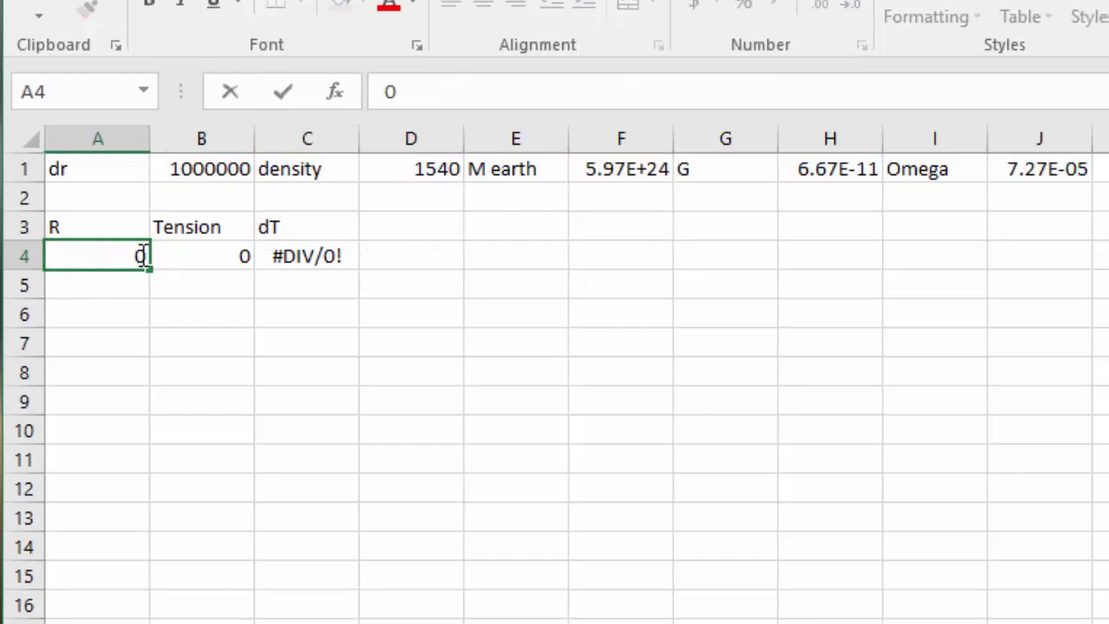
right_click(145, 256)
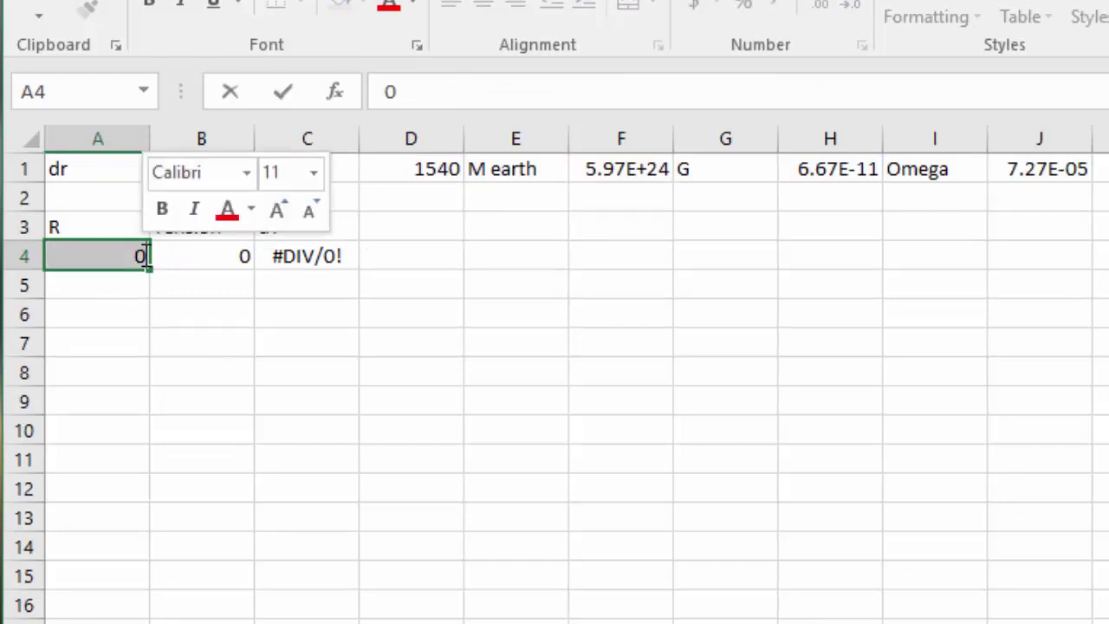
type("6400")
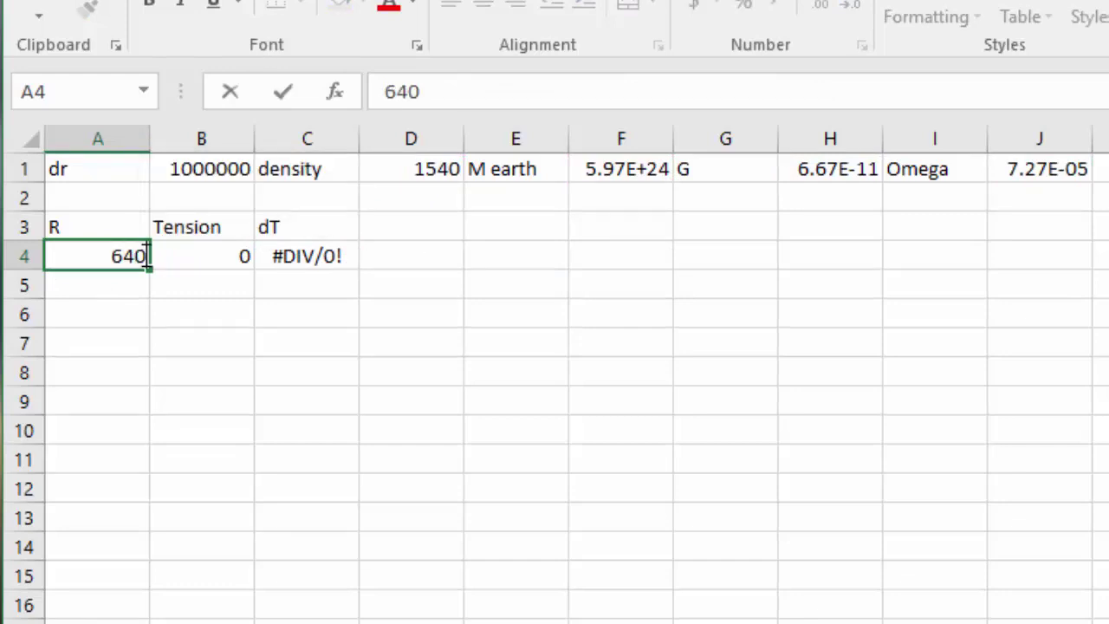
type("000")
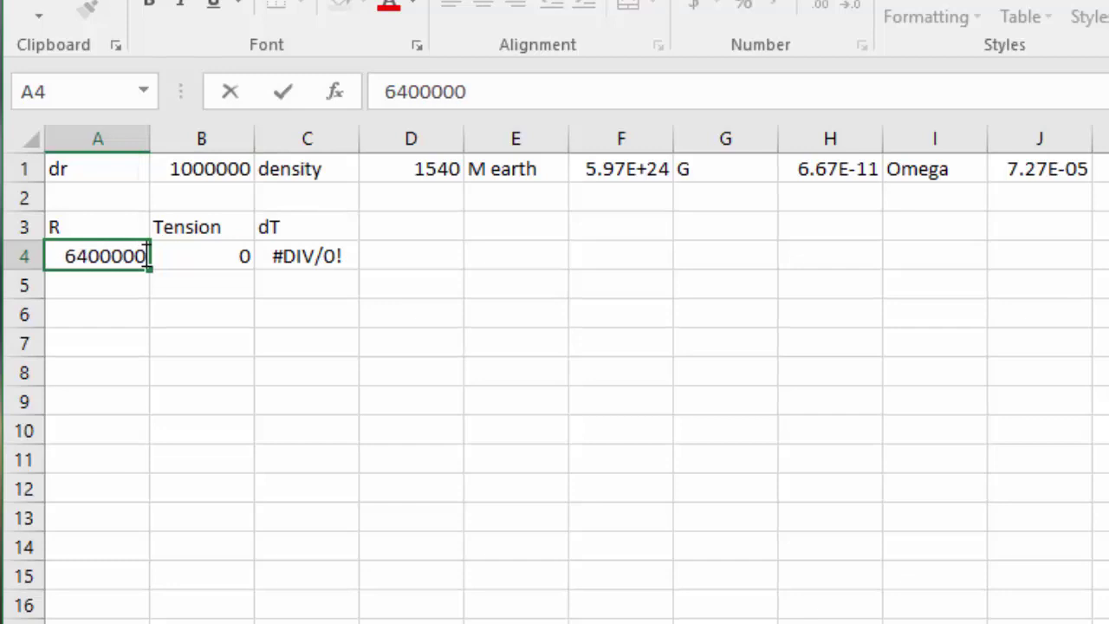
Step: Commit the starting radius in A4 and calculate the next radius in A5 with the formula =A4+$B$1
key("Return")
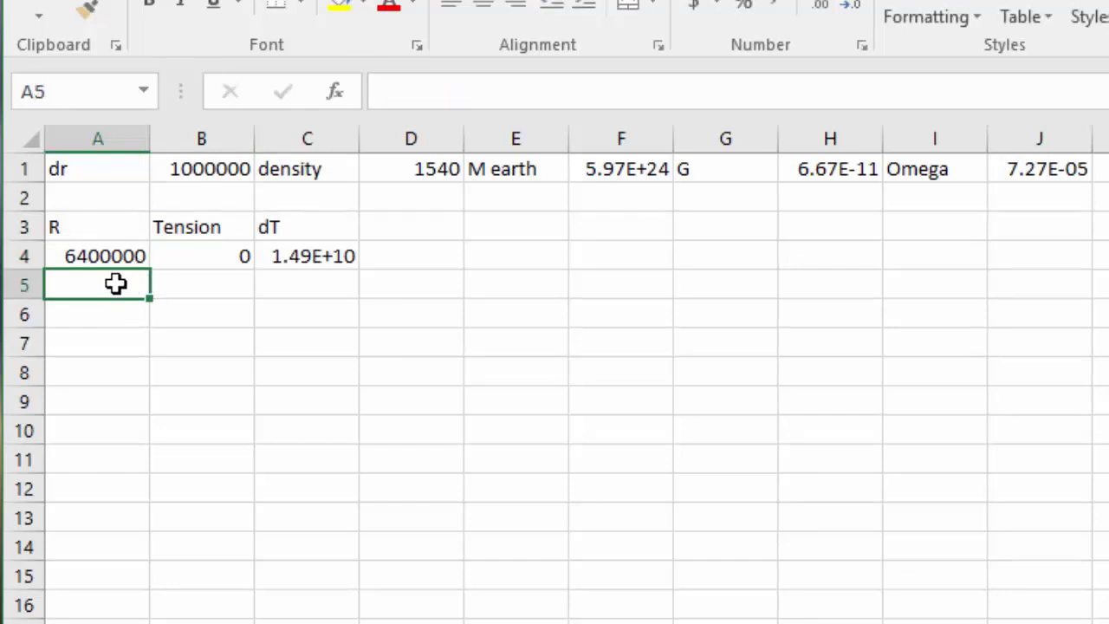
double_click(116, 284)
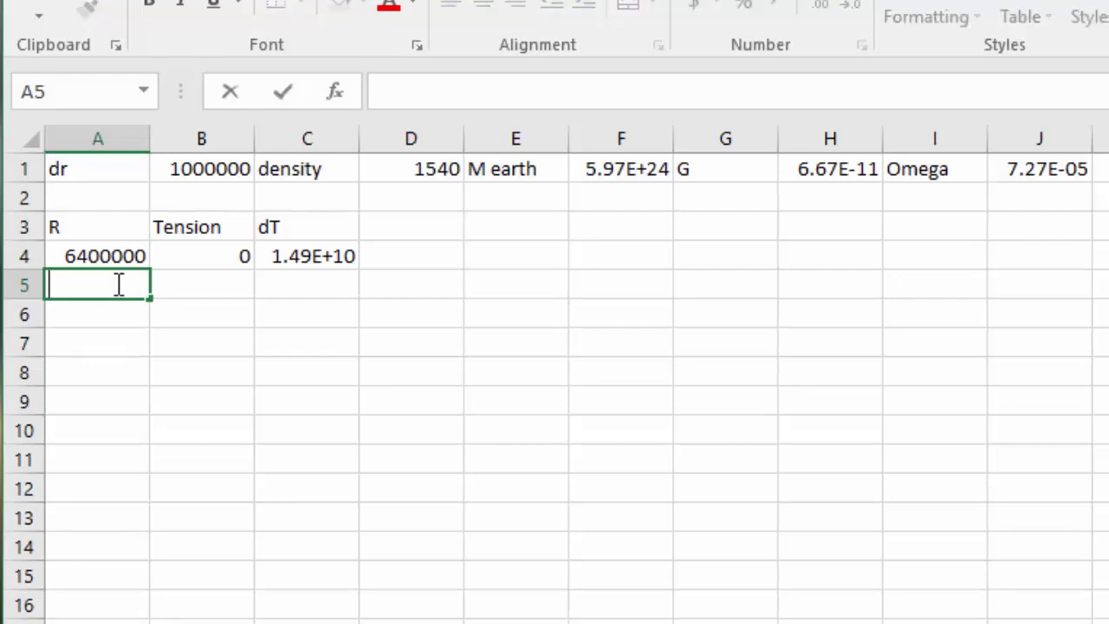
type("=")
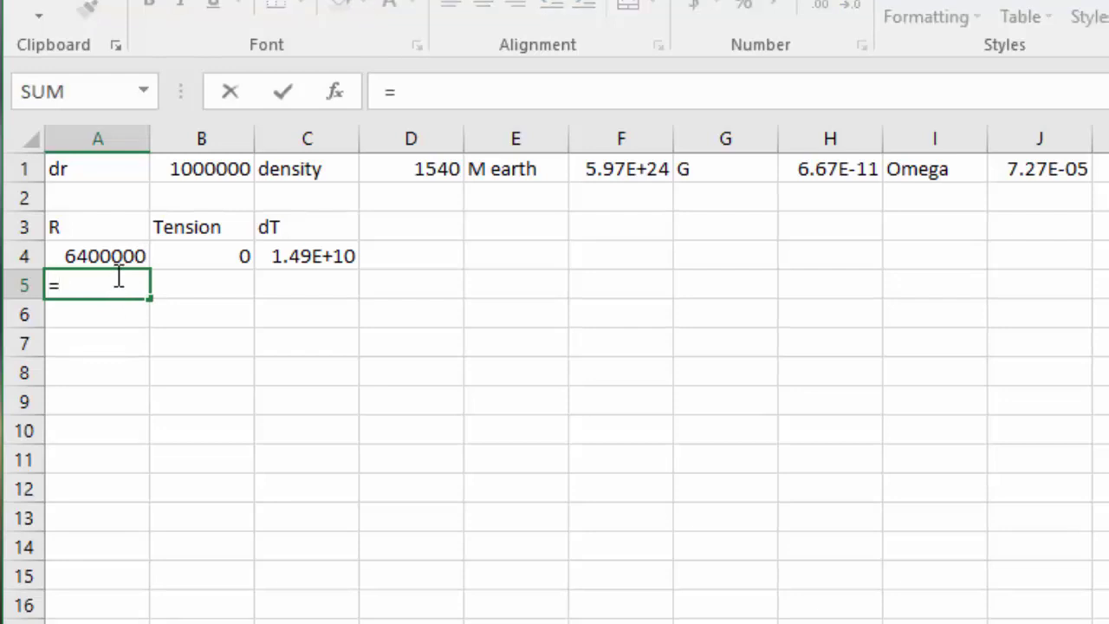
left_click(118, 255)
type("+")
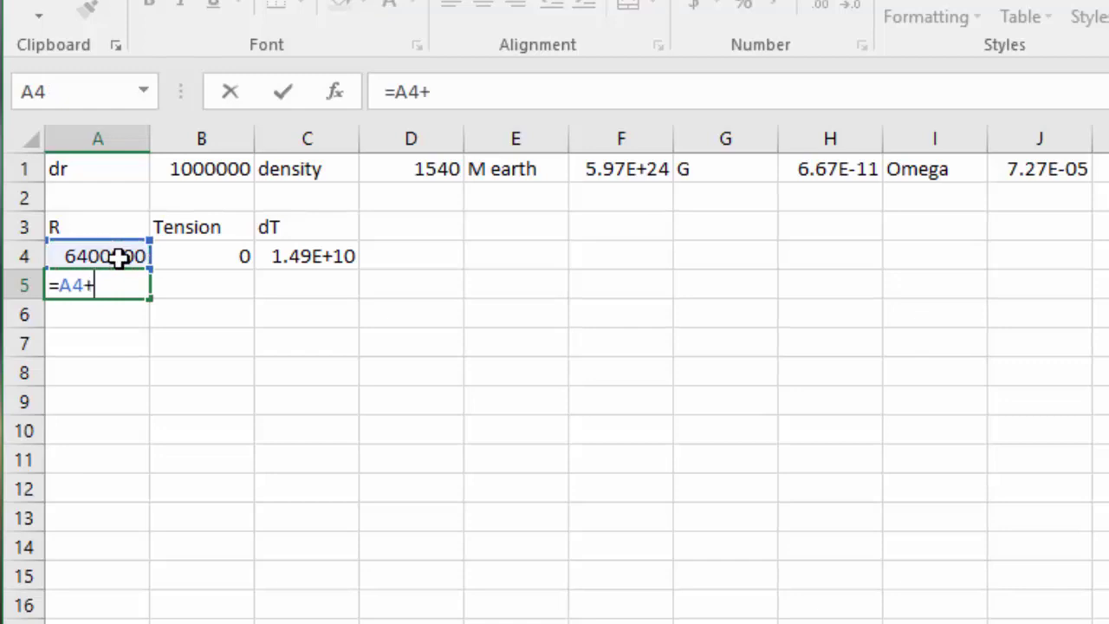
left_click(200, 169)
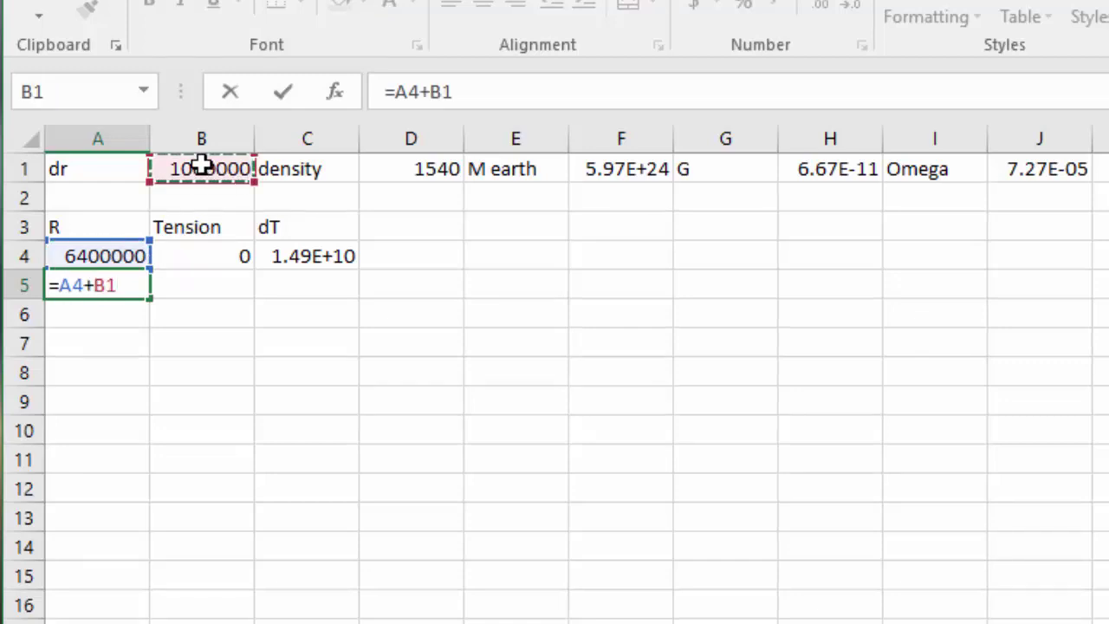
left_click(431, 91)
type("$")
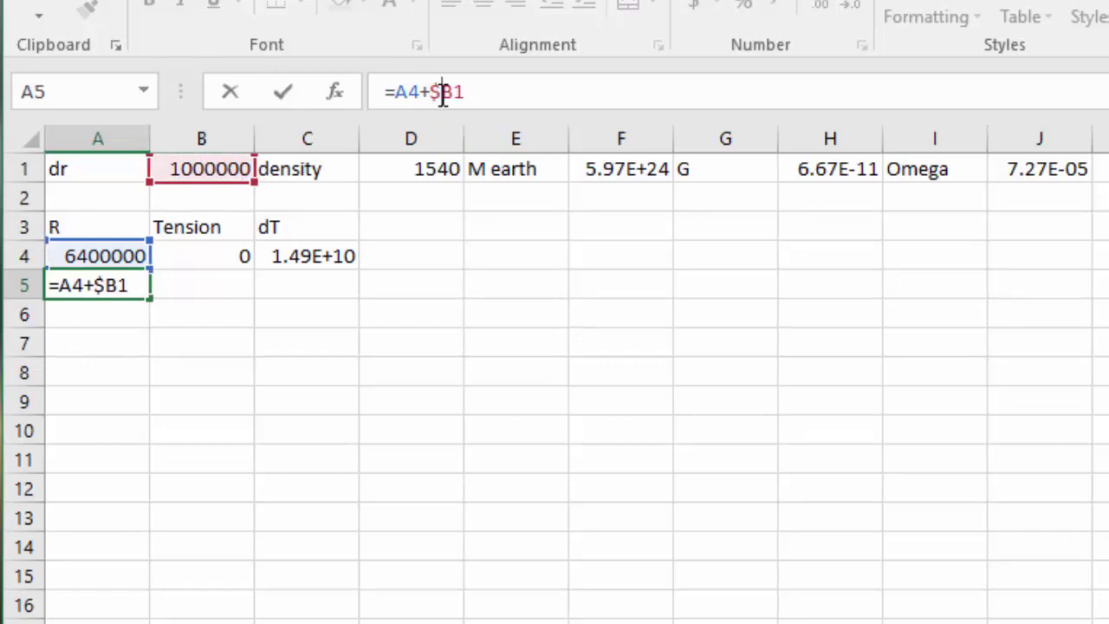
left_click(451, 92)
type("$")
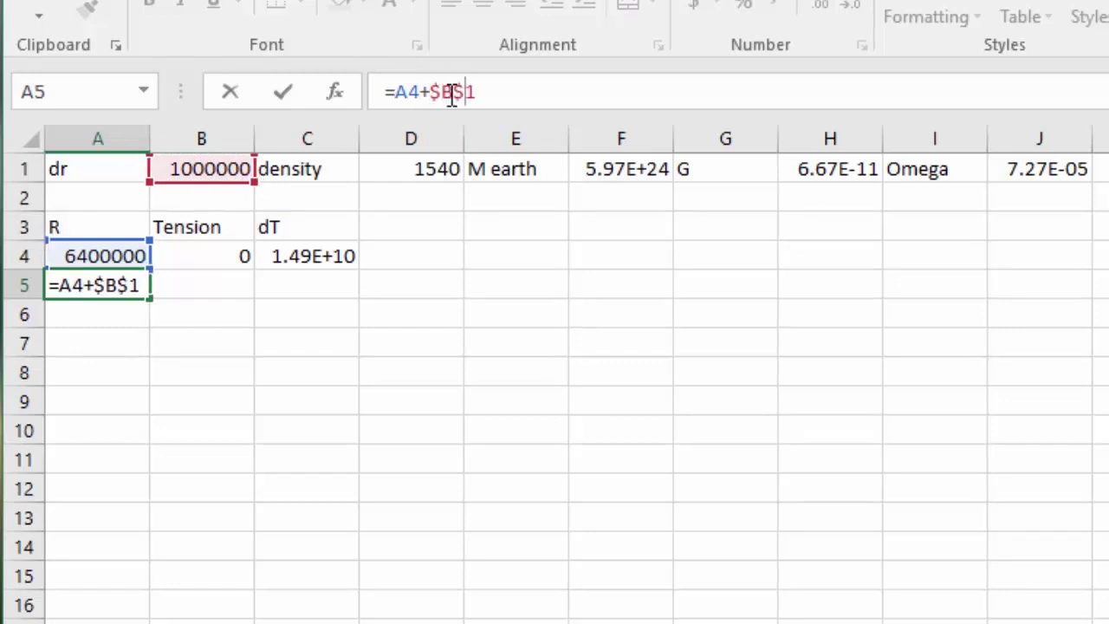
key("Return")
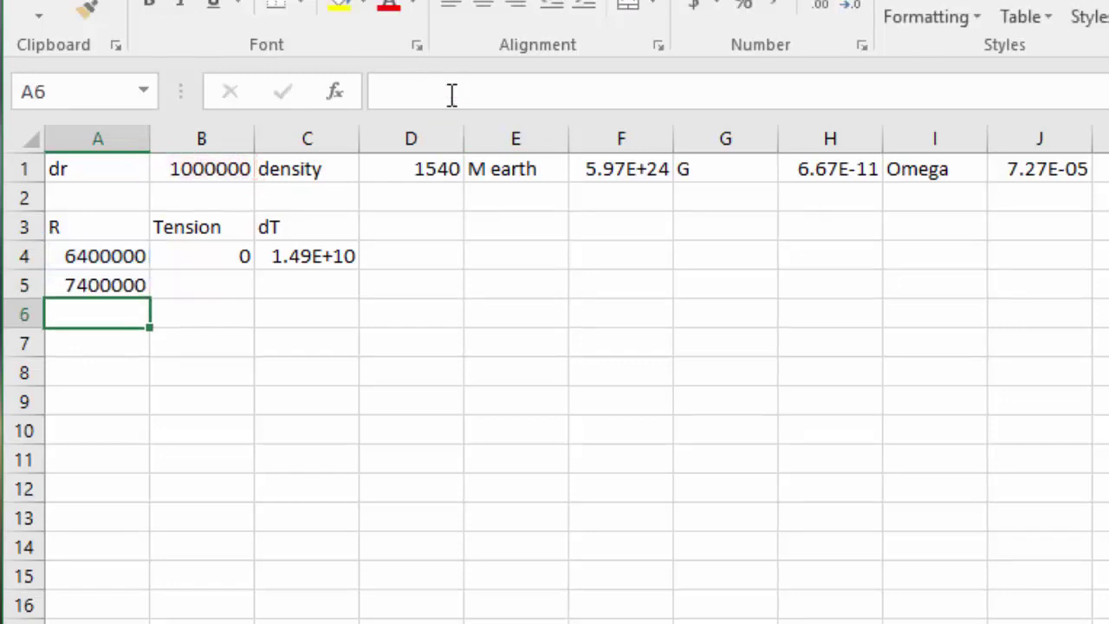
Step: Calculate the next Tension value in B5 by adding the previous tension and its dT with =B4+C4
double_click(216, 285)
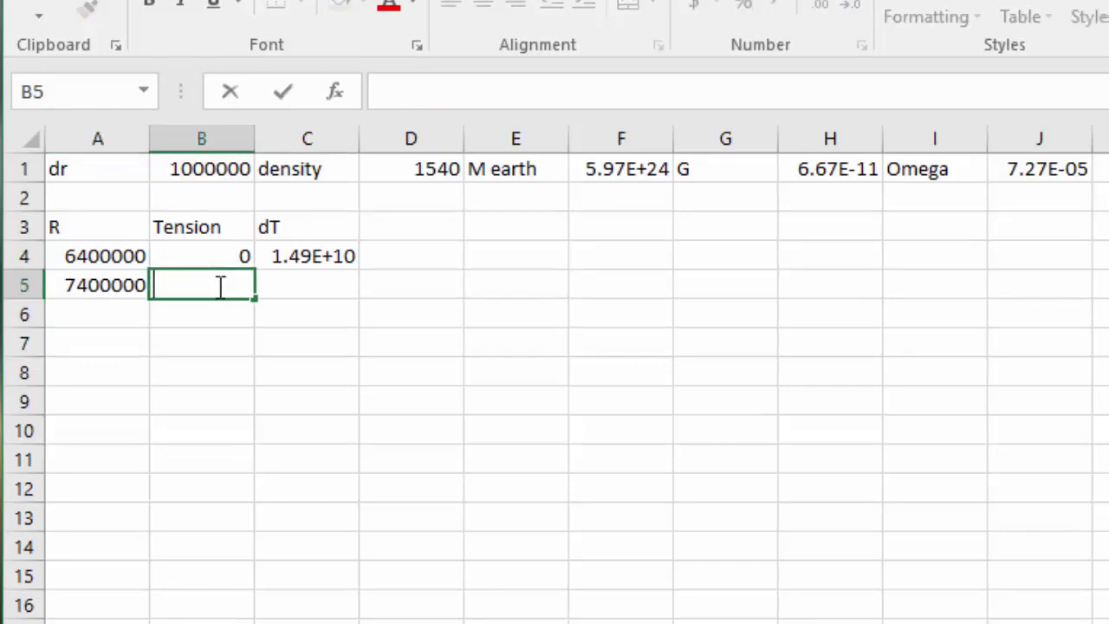
type("=")
left_click(220, 256)
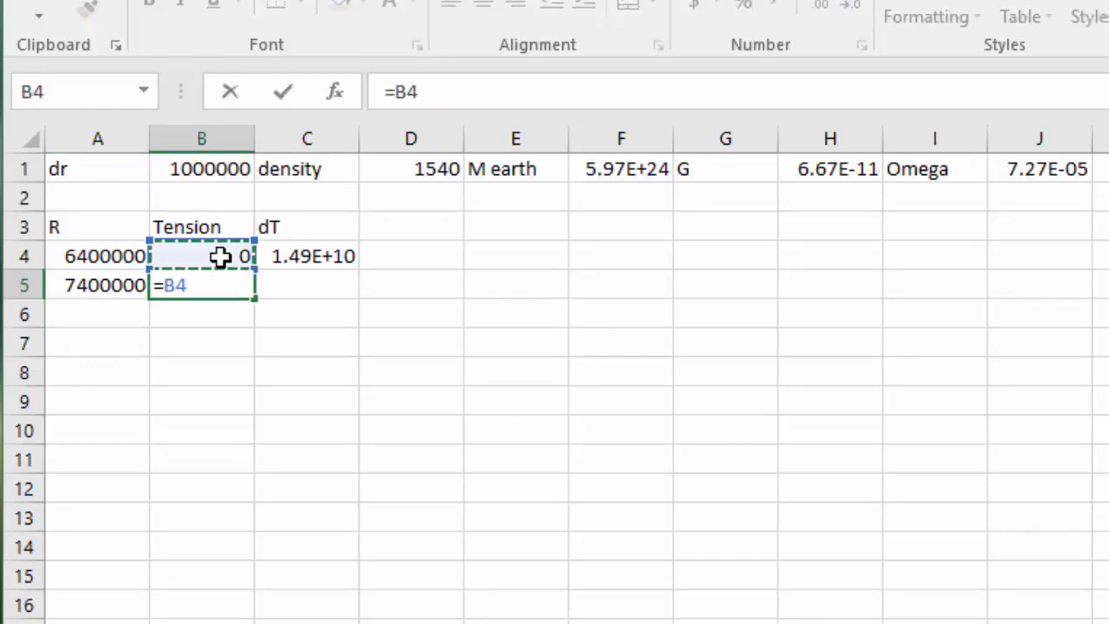
type("+")
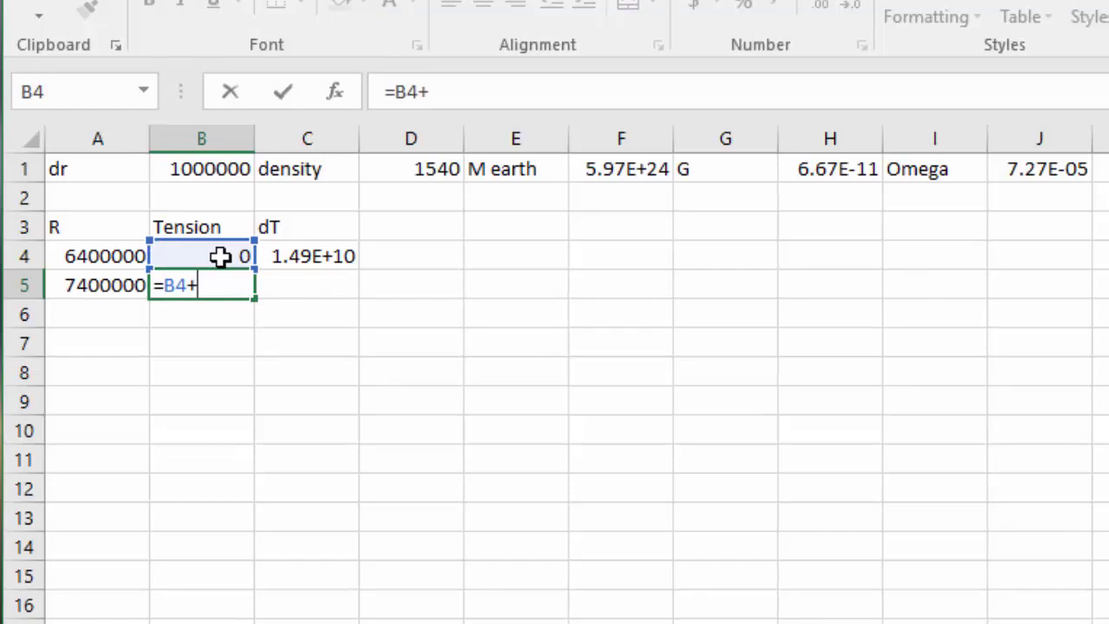
left_click(309, 254)
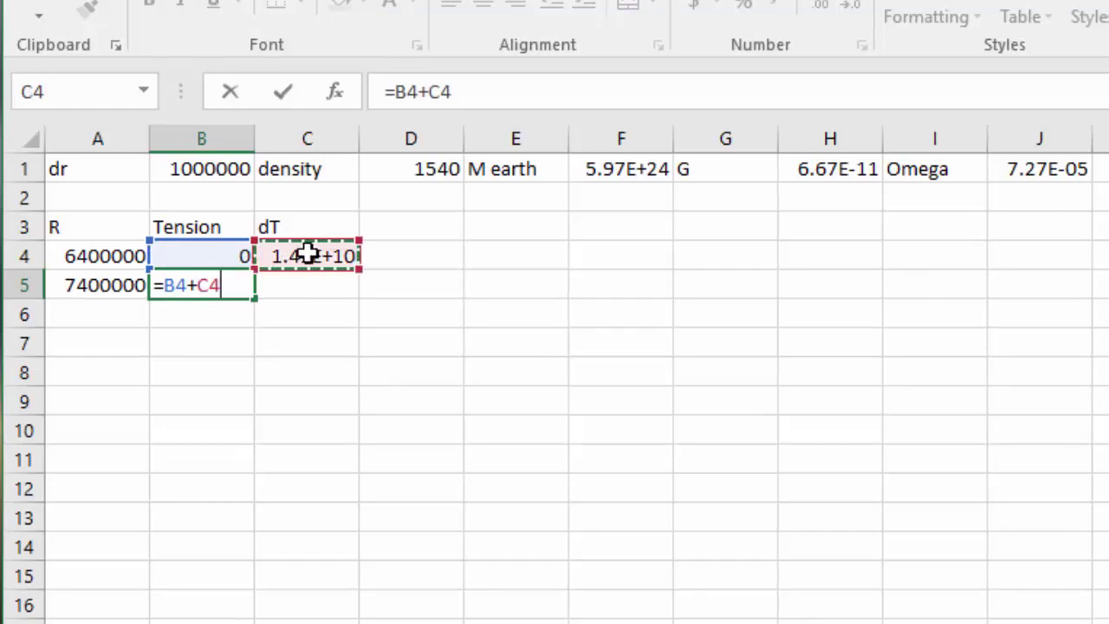
key("Return")
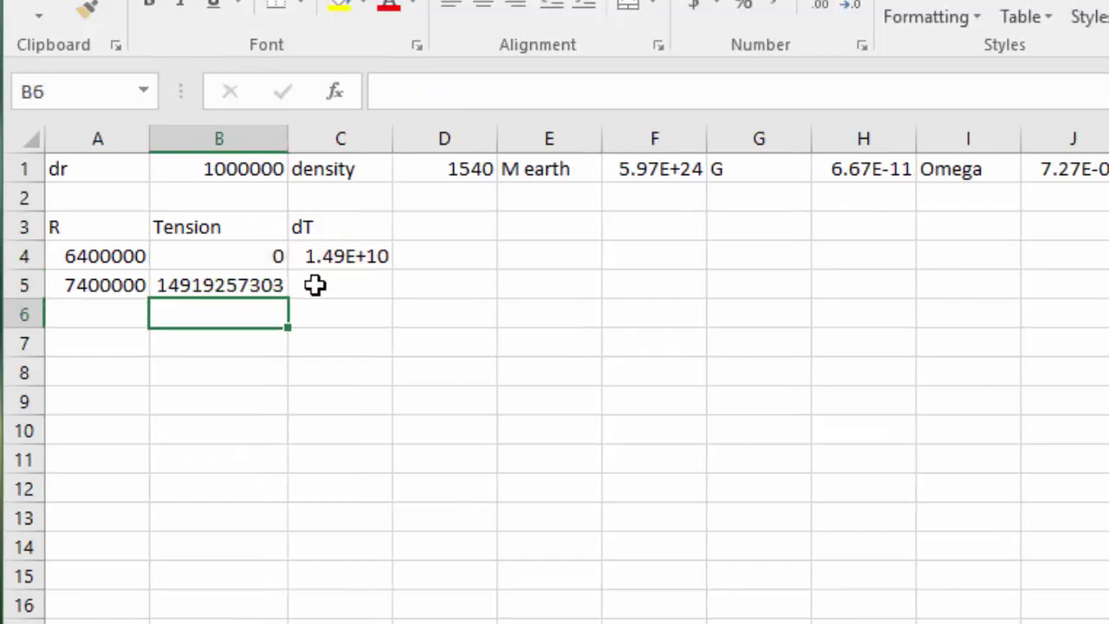
Step: Try to copy the dT formula from C4 down to C5 and check the copied cell references
double_click(315, 285)
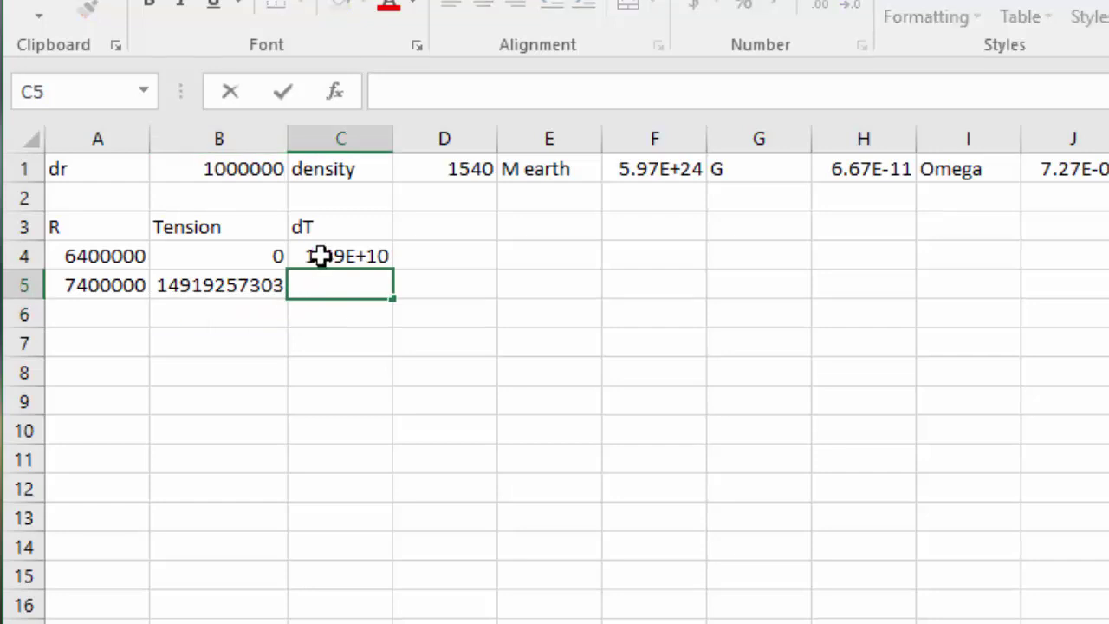
left_click(322, 255)
left_click_drag(393, 272, 392, 295)
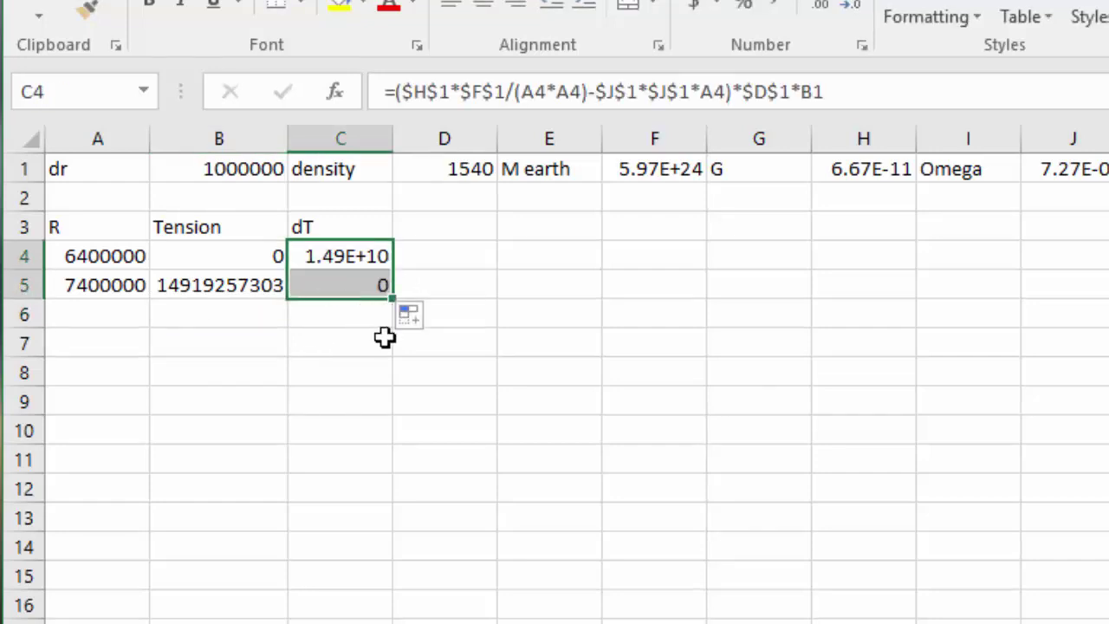
key("ctrl+c")
left_click(375, 313)
double_click(354, 285)
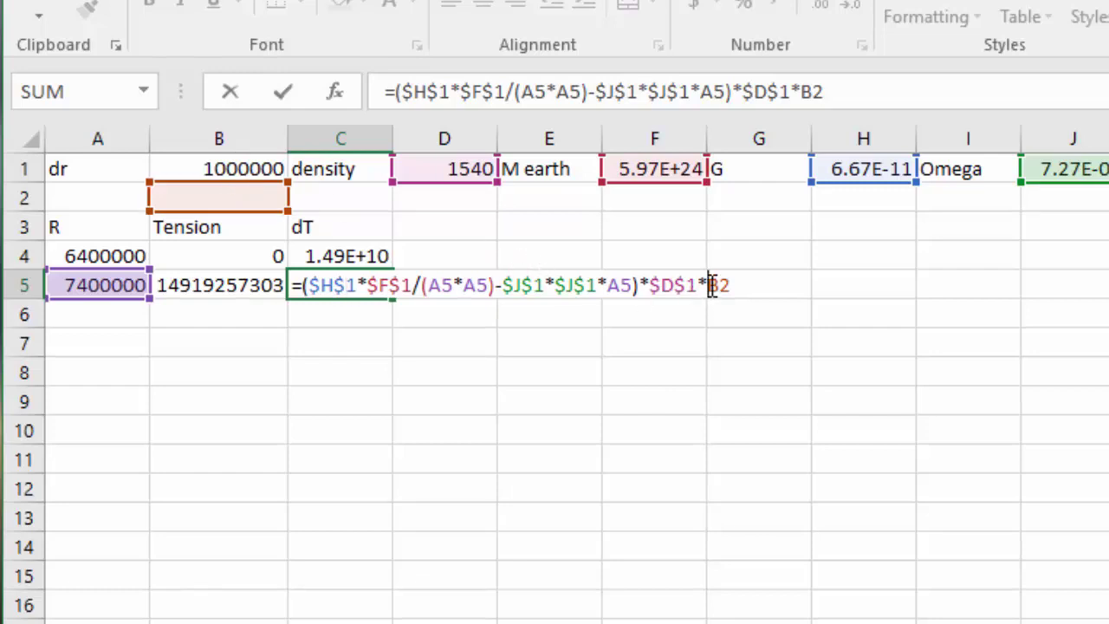
Step: Make the dr reference in the C4 formula absolute as $B$1 and copy the formula down to C5
left_click(335, 255)
double_click(335, 255)
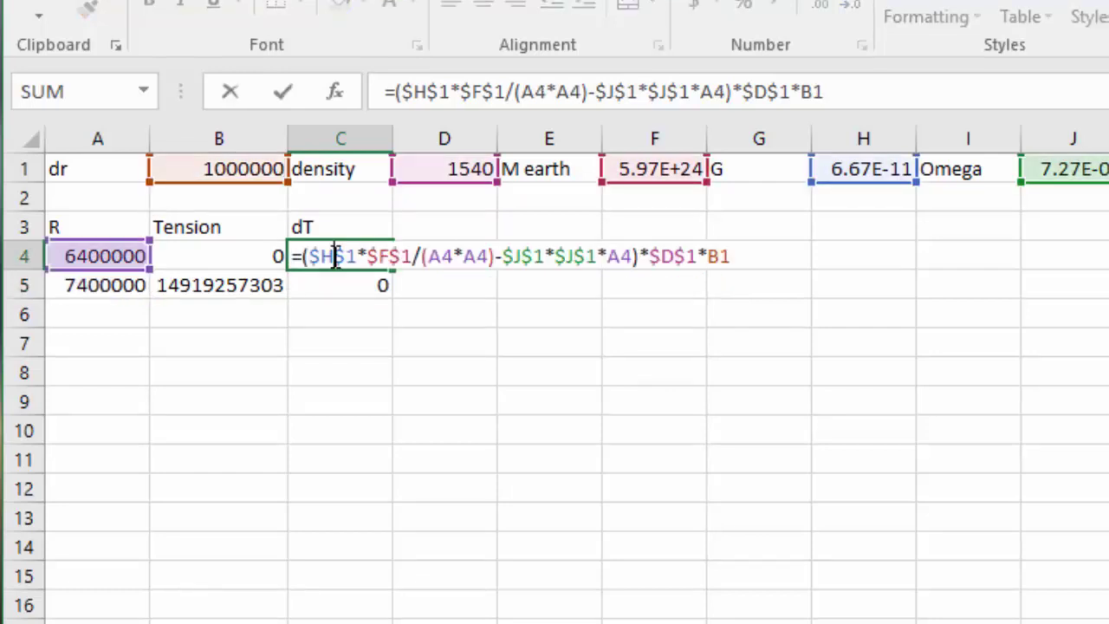
left_click(709, 257)
type("$")
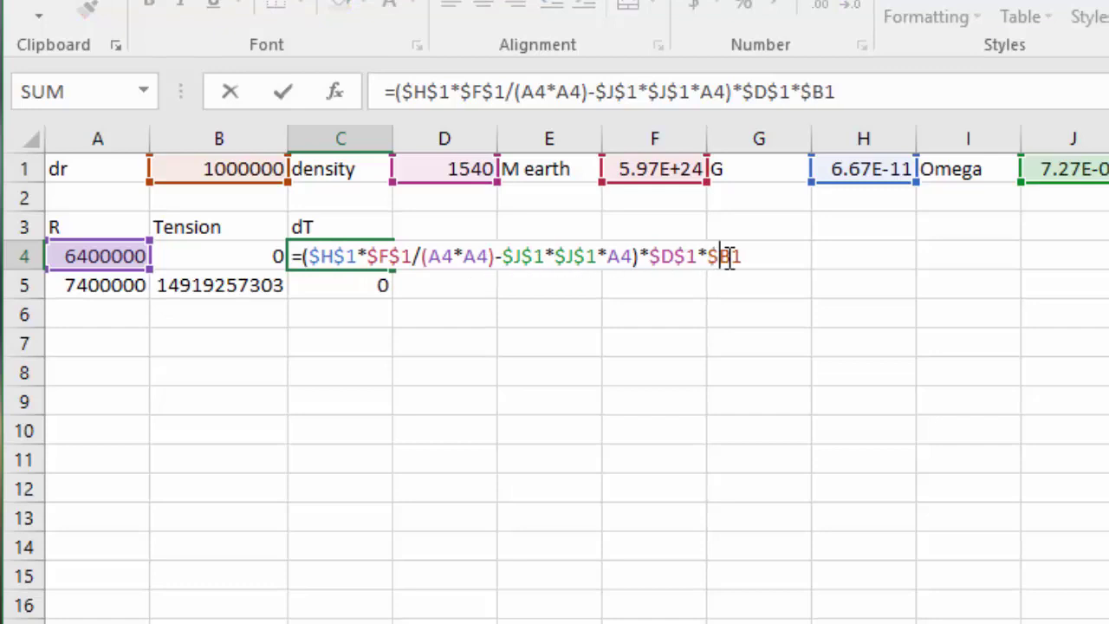
left_click(732, 257)
type("$")
key("Return")
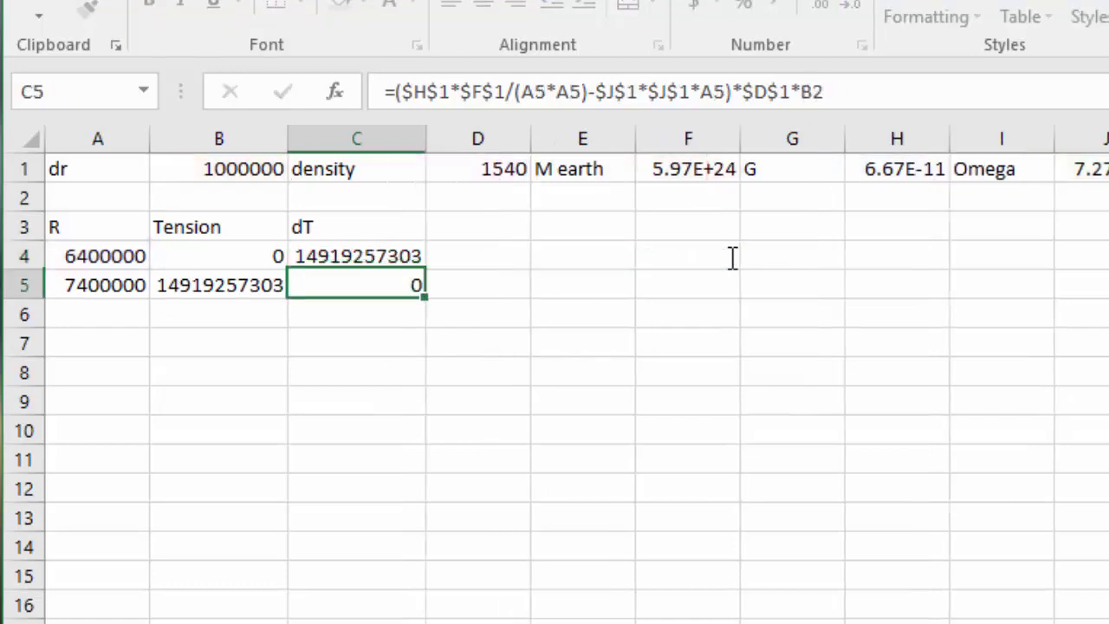
left_click(377, 255)
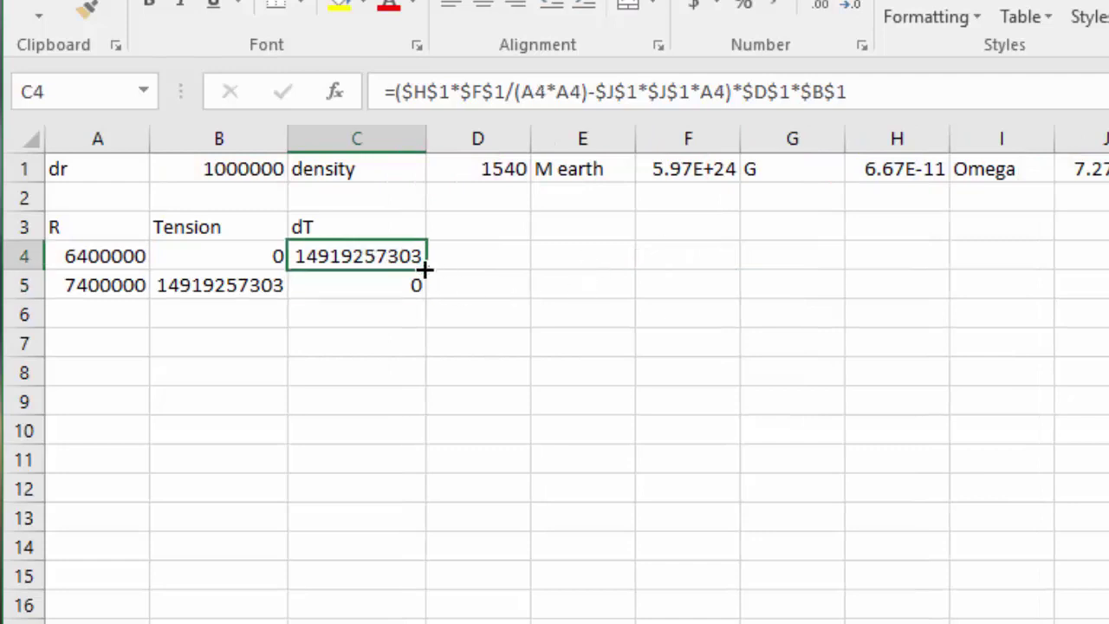
left_click_drag(425, 269, 425, 294)
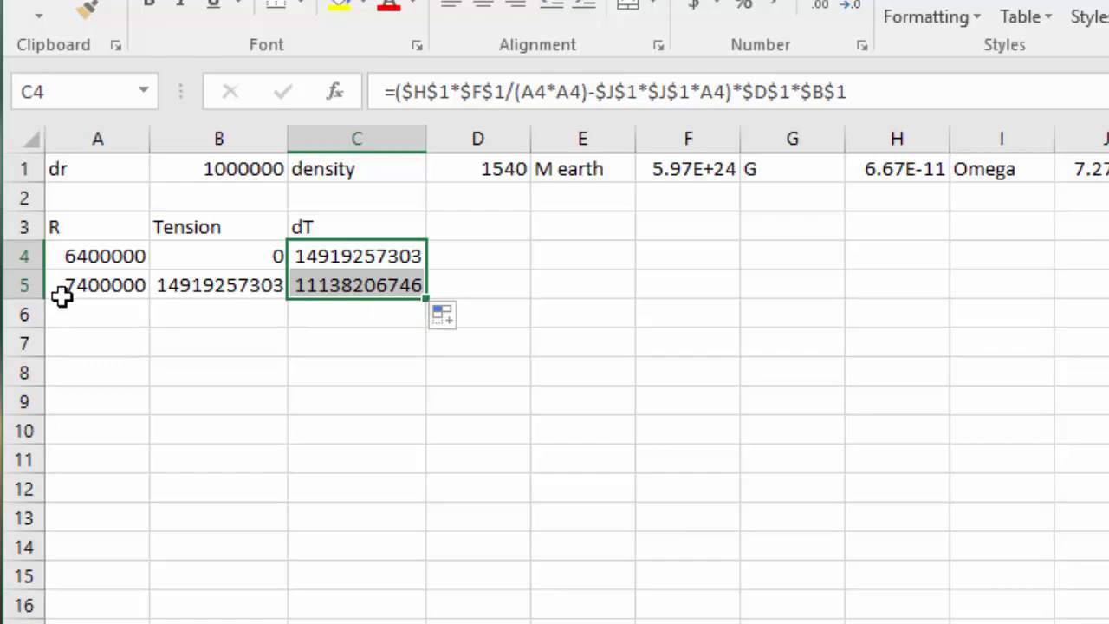
Step: Fill the R, Tension and dT formulas of A5:C5 down to row 93
left_click_drag(60, 289, 433, 620)
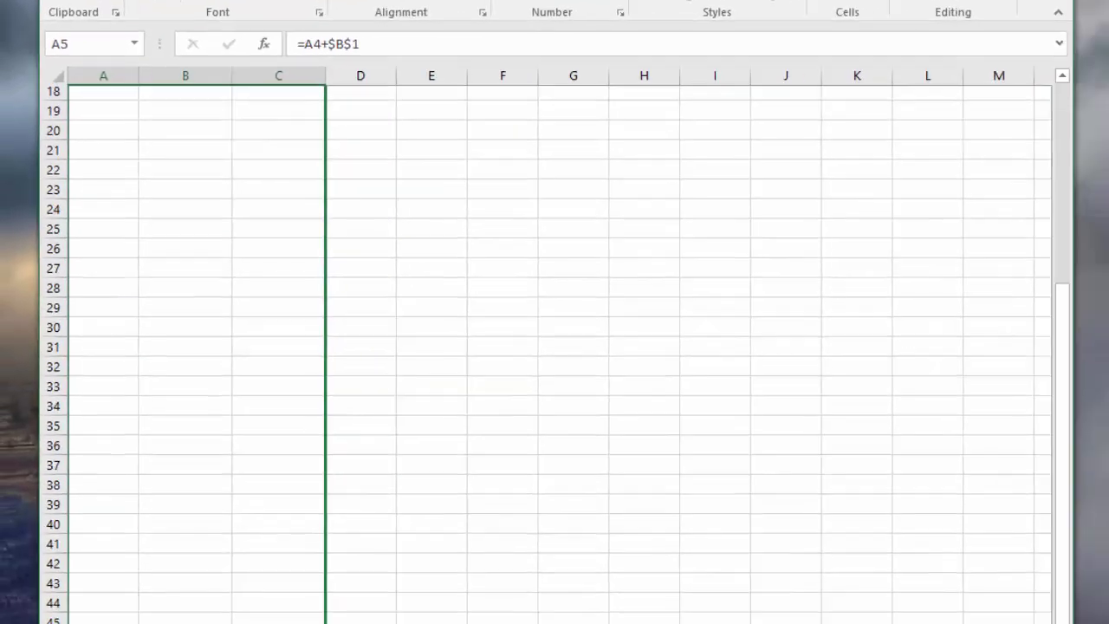
left_click_drag(334, 619, 307, 621)
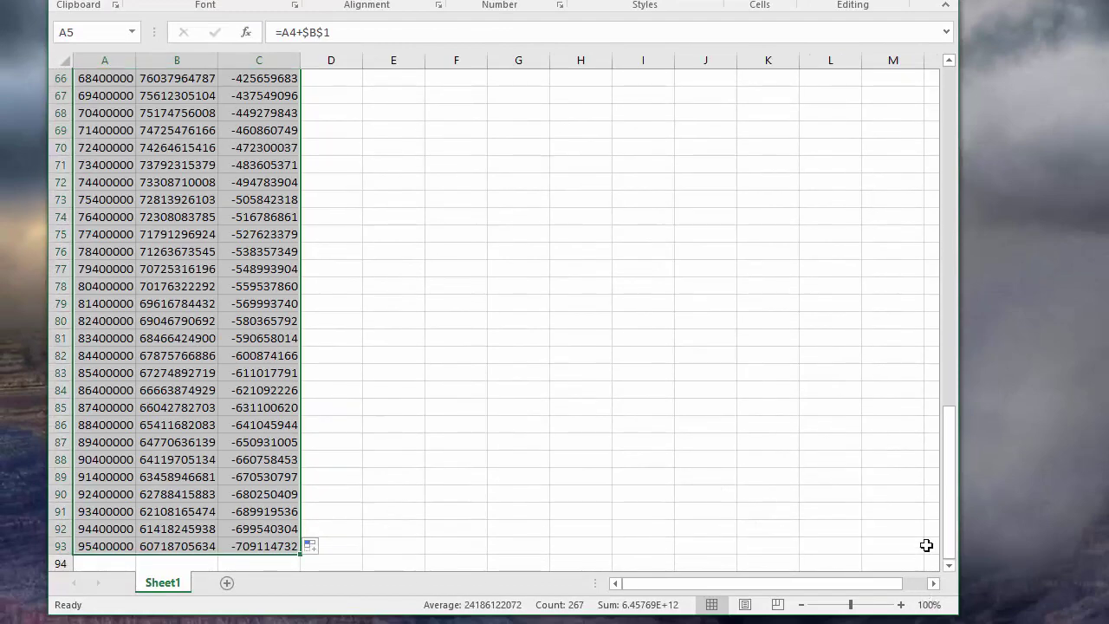
left_click_drag(948, 520, 904, 119)
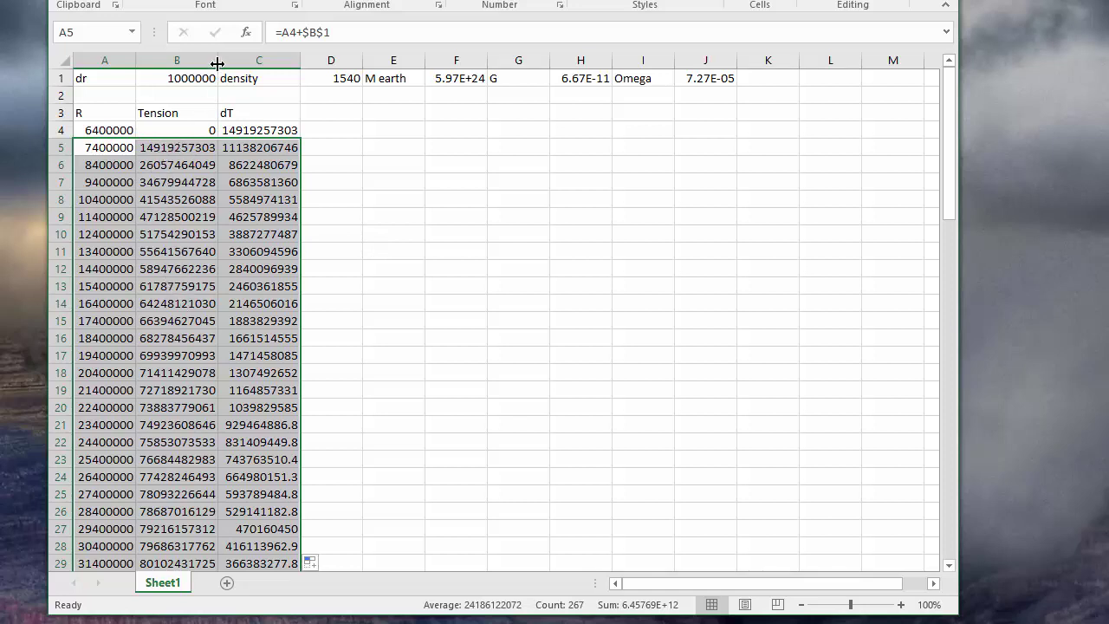
Step: Adjust columns B and C to an equal width that shows the Tension values in scientific notation with three decimals
left_click_drag(217, 64, 194, 60)
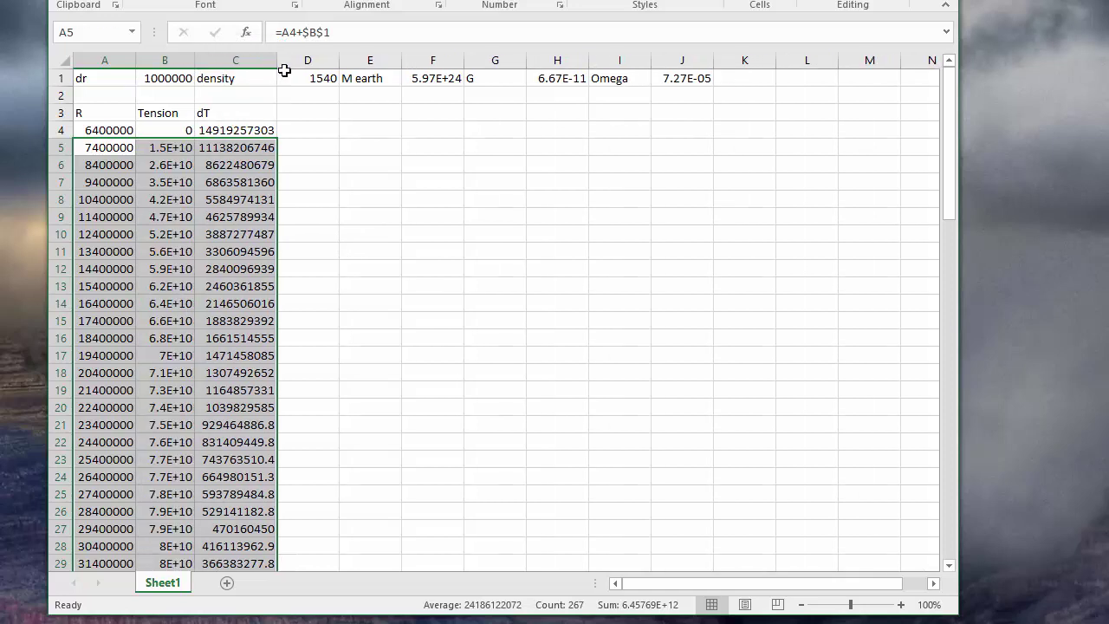
left_click_drag(277, 60, 257, 60)
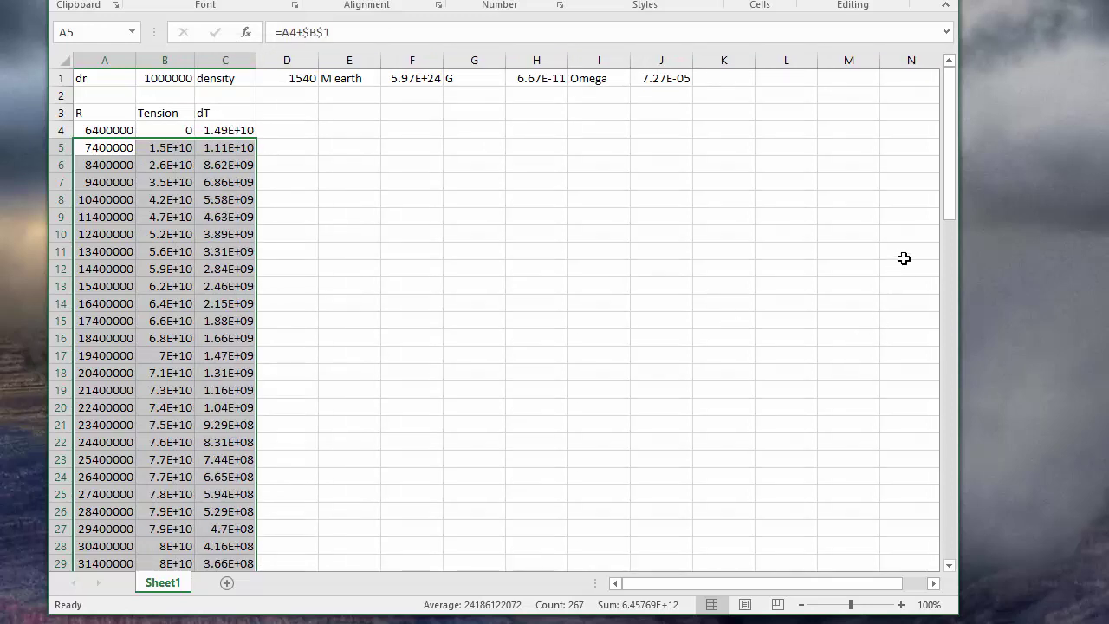
left_click_drag(194, 60, 283, 59)
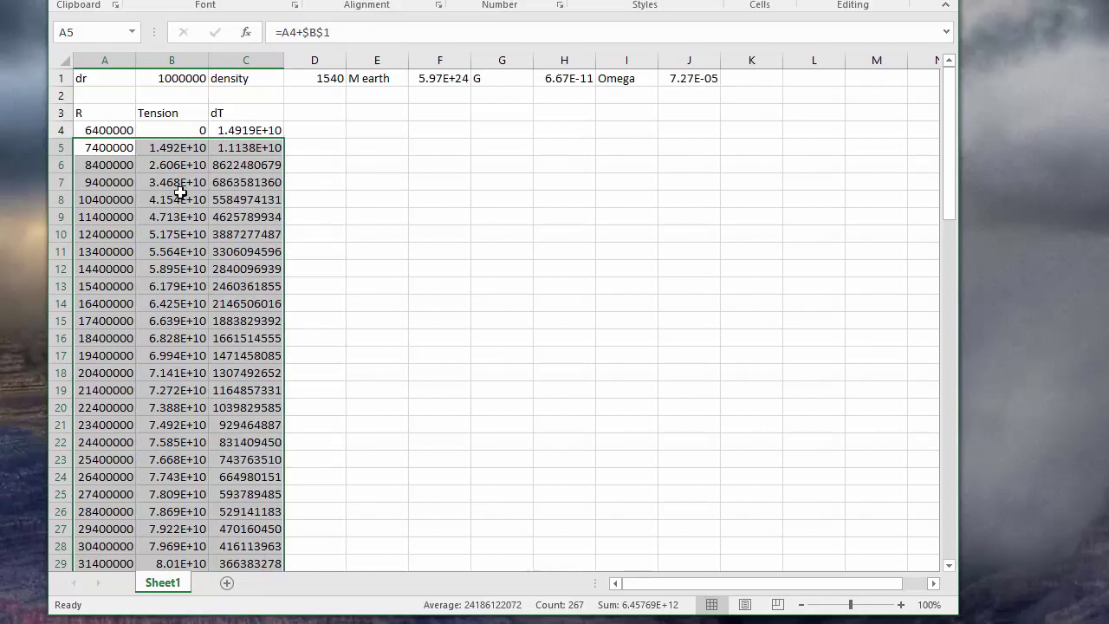
Step: Examine the Tension and dT values around row 39 to find where the tension peaks, selecting B39
left_click_drag(947, 200, 934, 285)
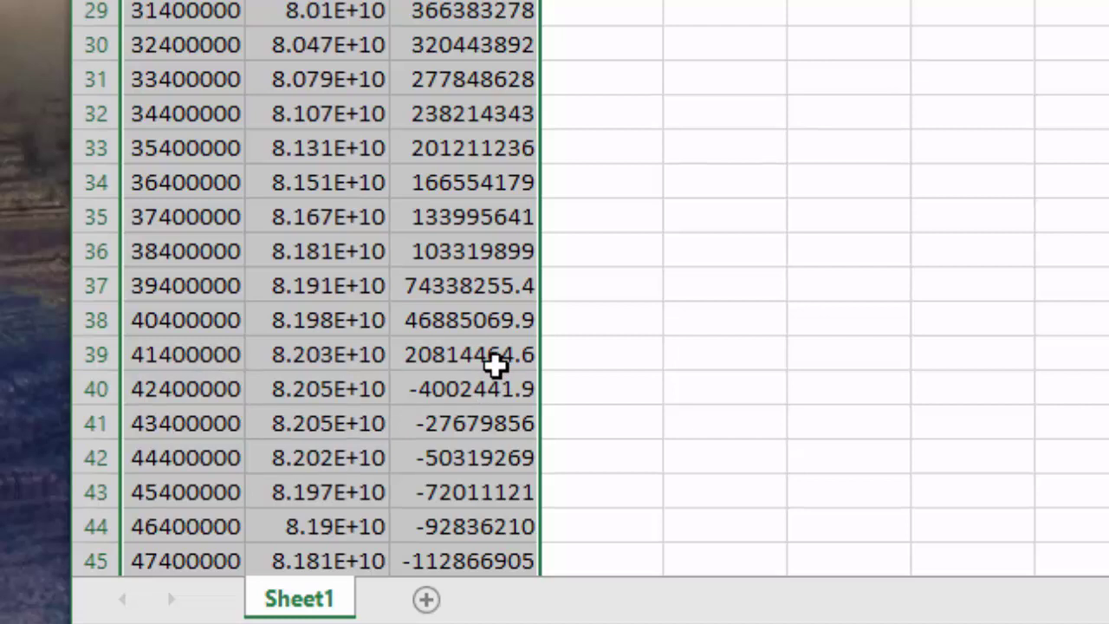
left_click(342, 354)
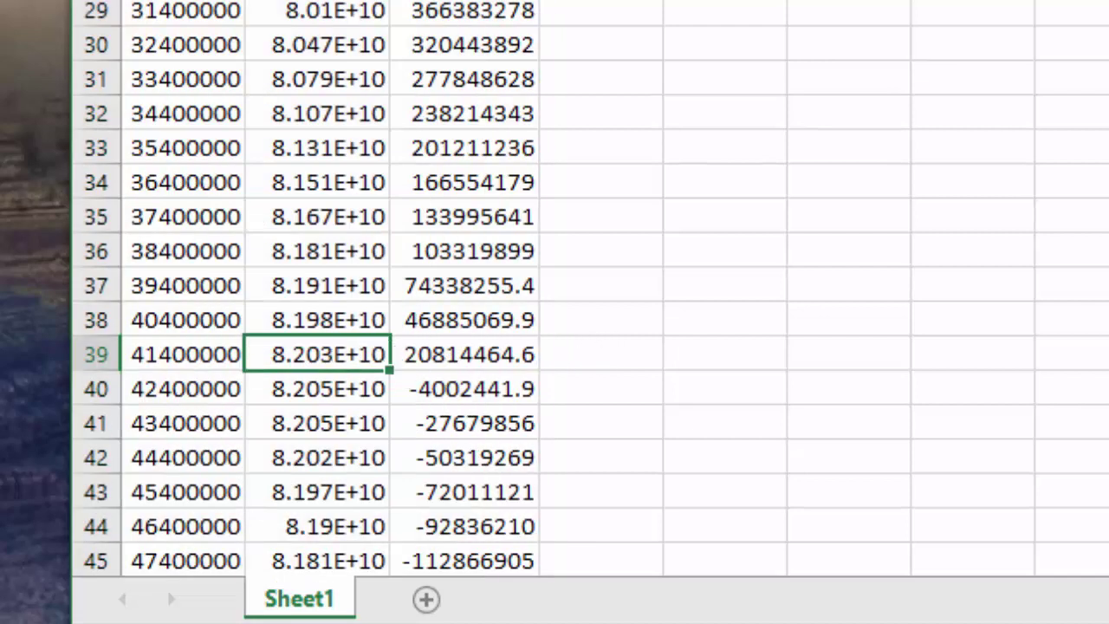
key("alt+Tab")
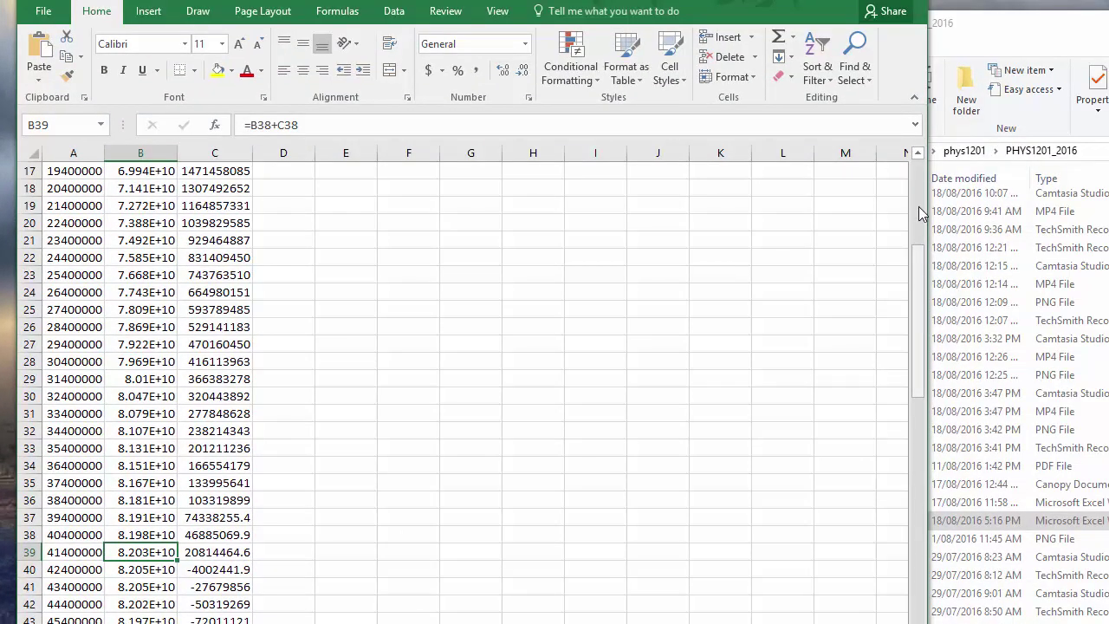
Step: Insert the recommended line chart of Tension over R from the data in A3:B40
left_click_drag(920, 288, 920, 201)
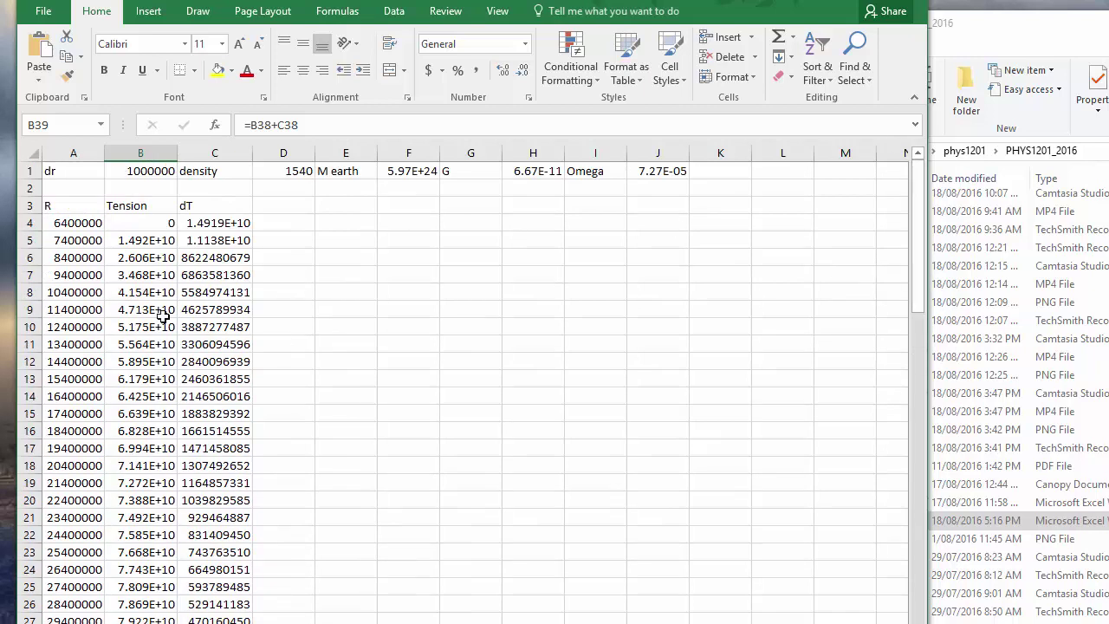
left_click_drag(55, 205, 157, 522)
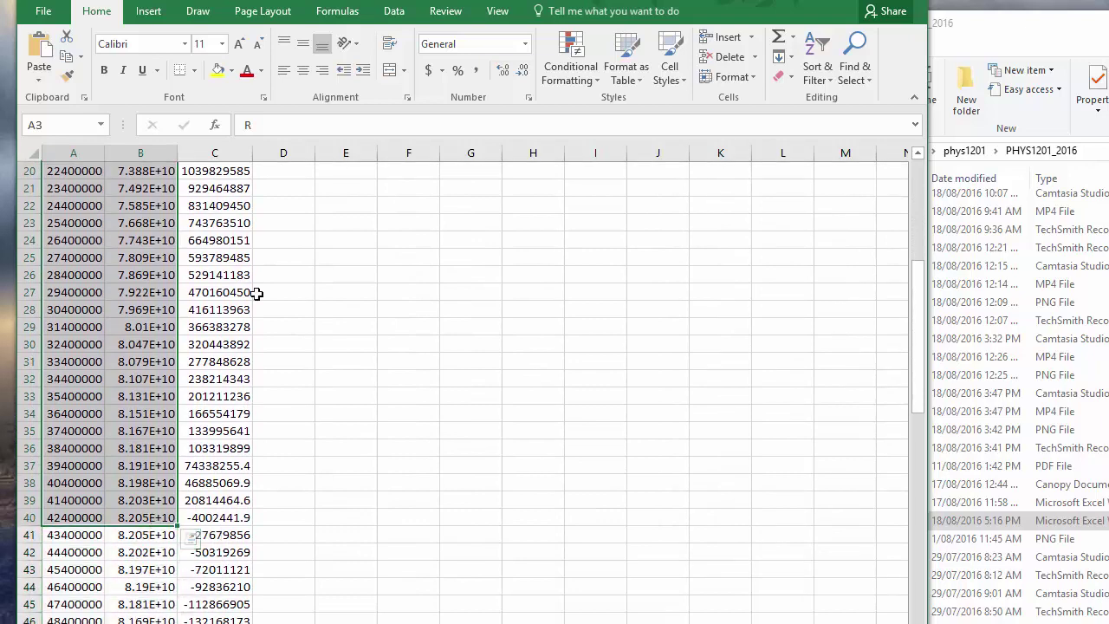
left_click_drag(916, 339, 906, 141)
left_click(1108, 22)
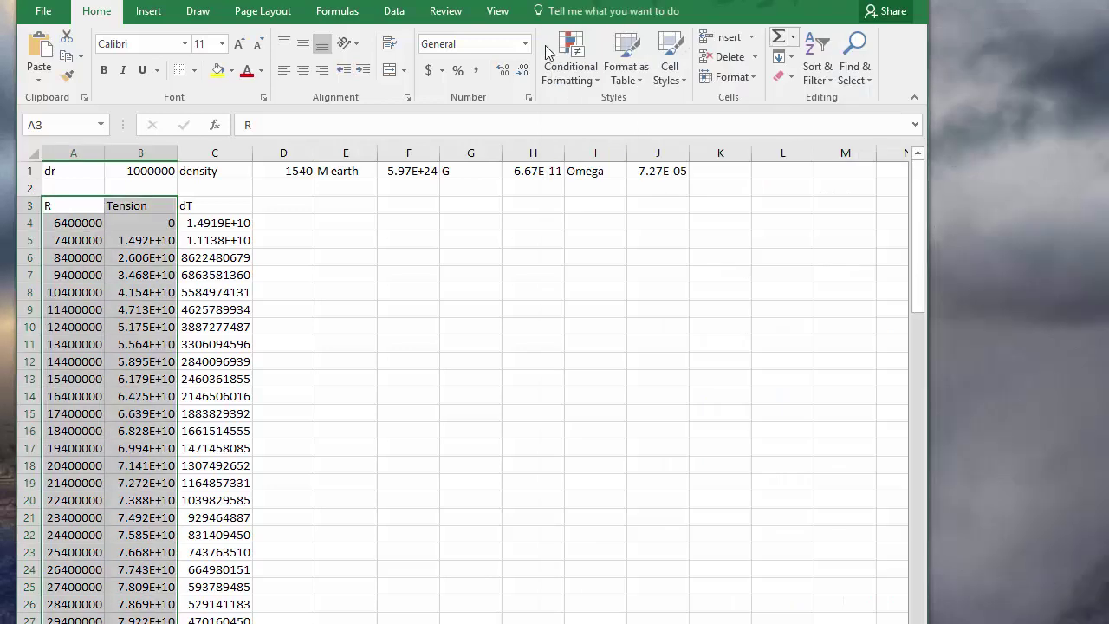
left_click(149, 11)
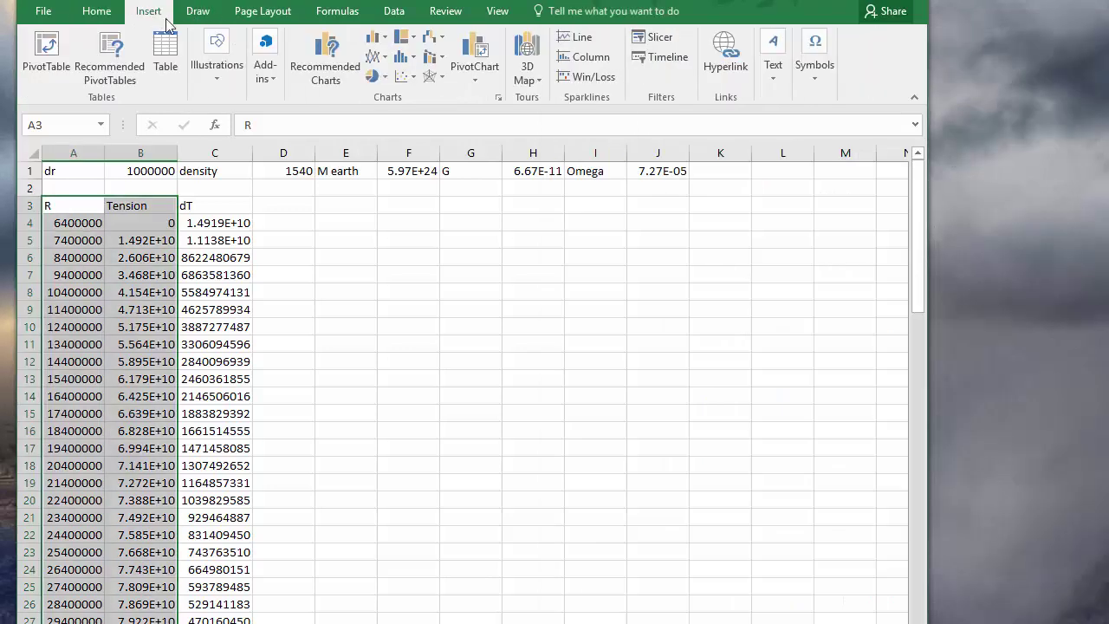
left_click(328, 66)
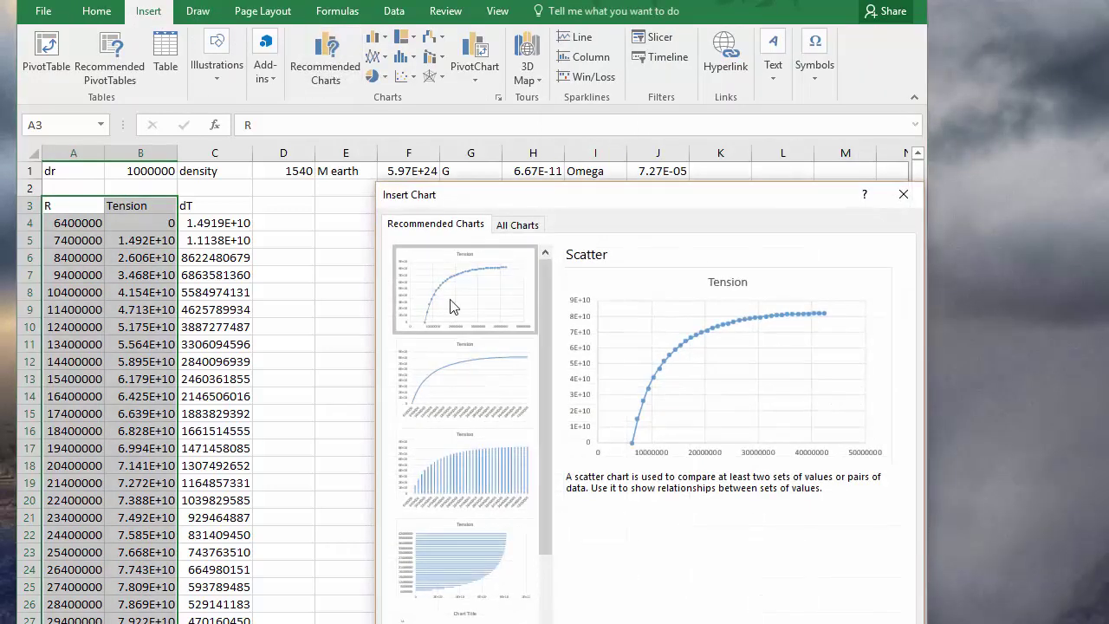
left_click(496, 378)
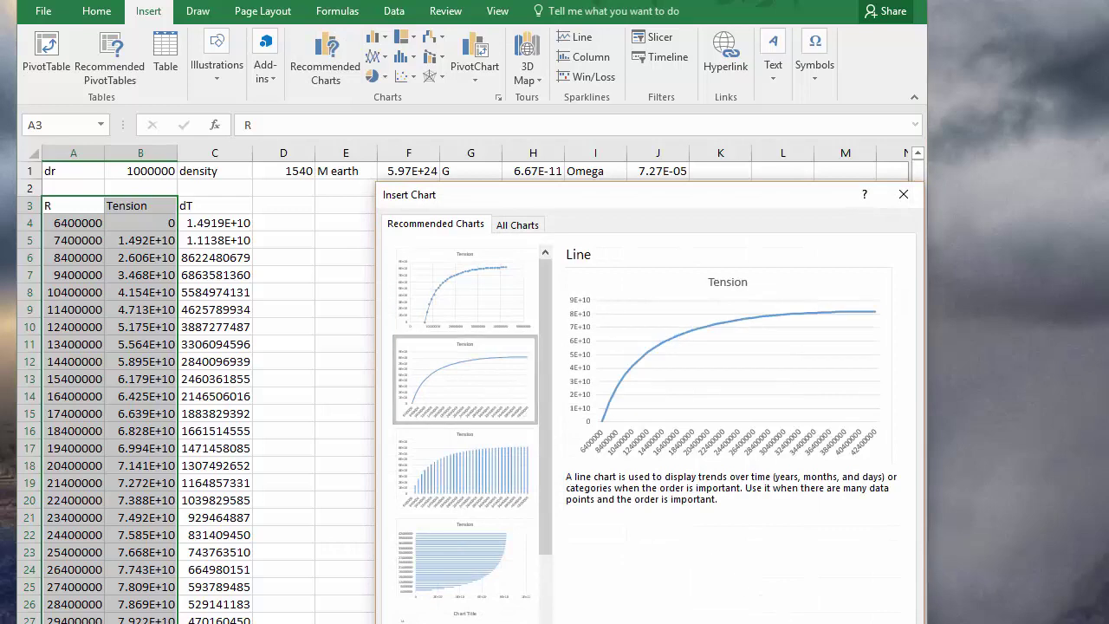
left_click(804, 623)
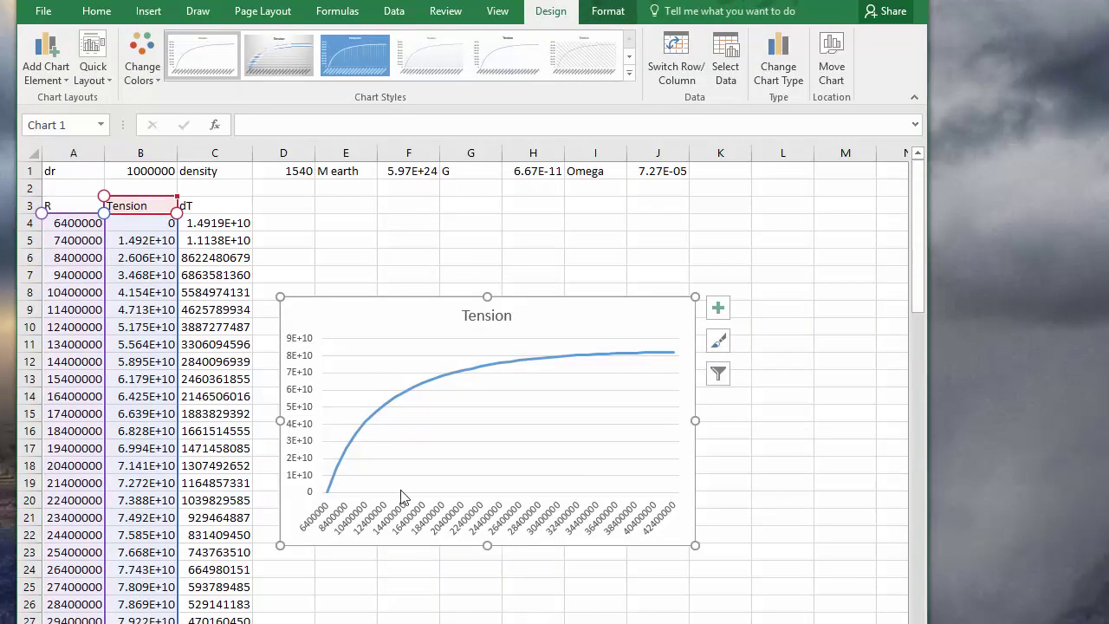
mouse_move(327, 502)
mouse_move(676, 360)
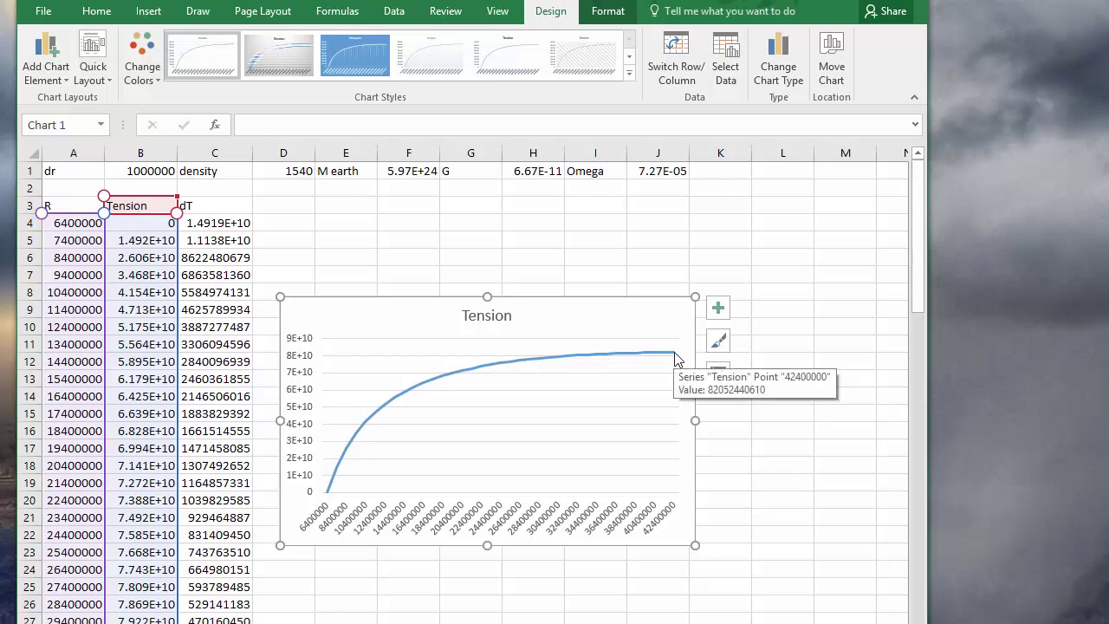